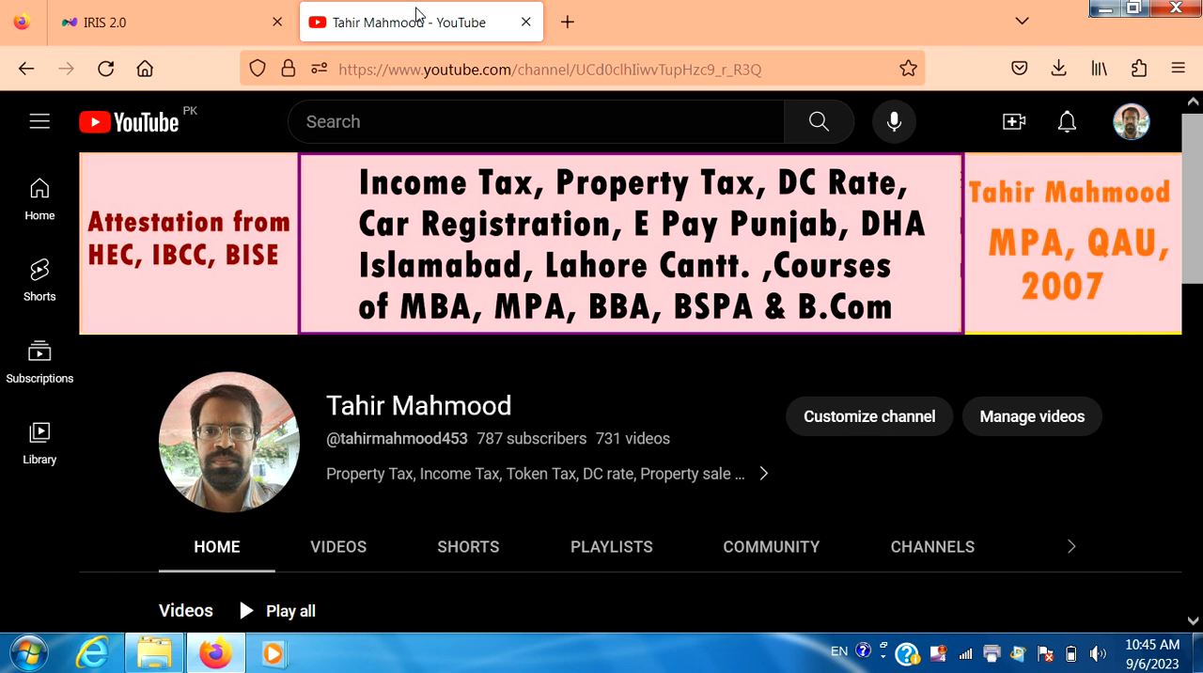
- Switch to the IRIS tax return and open Receipts / Deductions under Other Sources
click(207, 10)
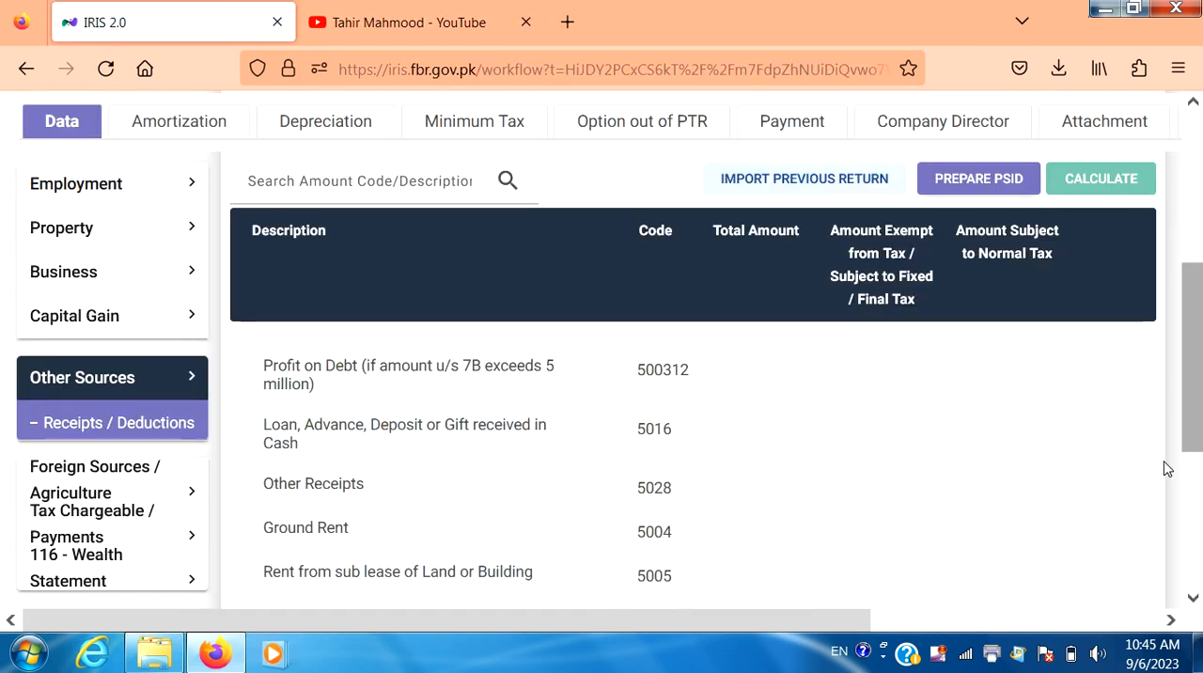
drag(1196, 421, 1191, 263)
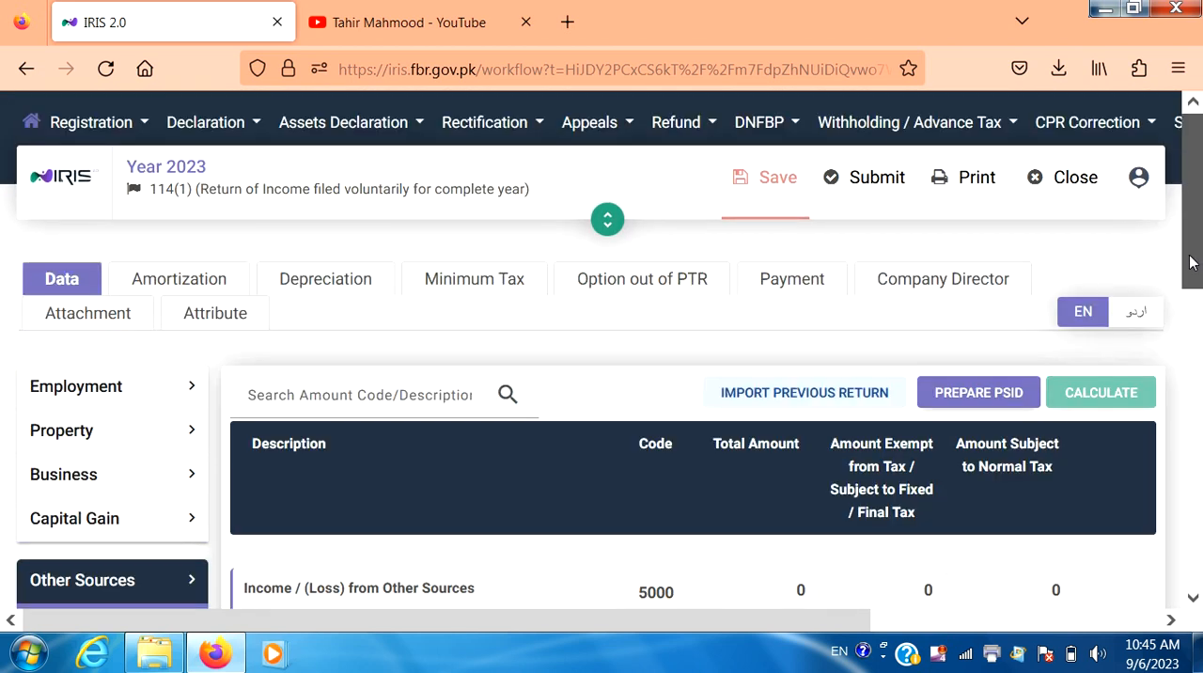
click(583, 287)
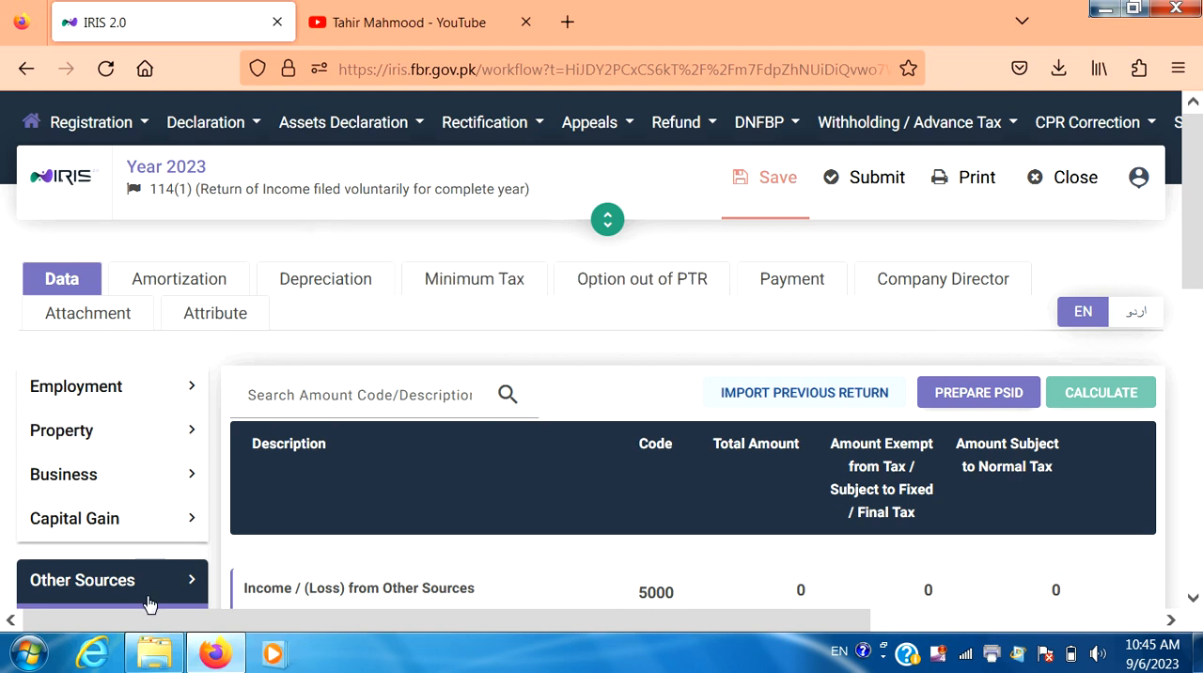
scroll(151, 603, down, 1)
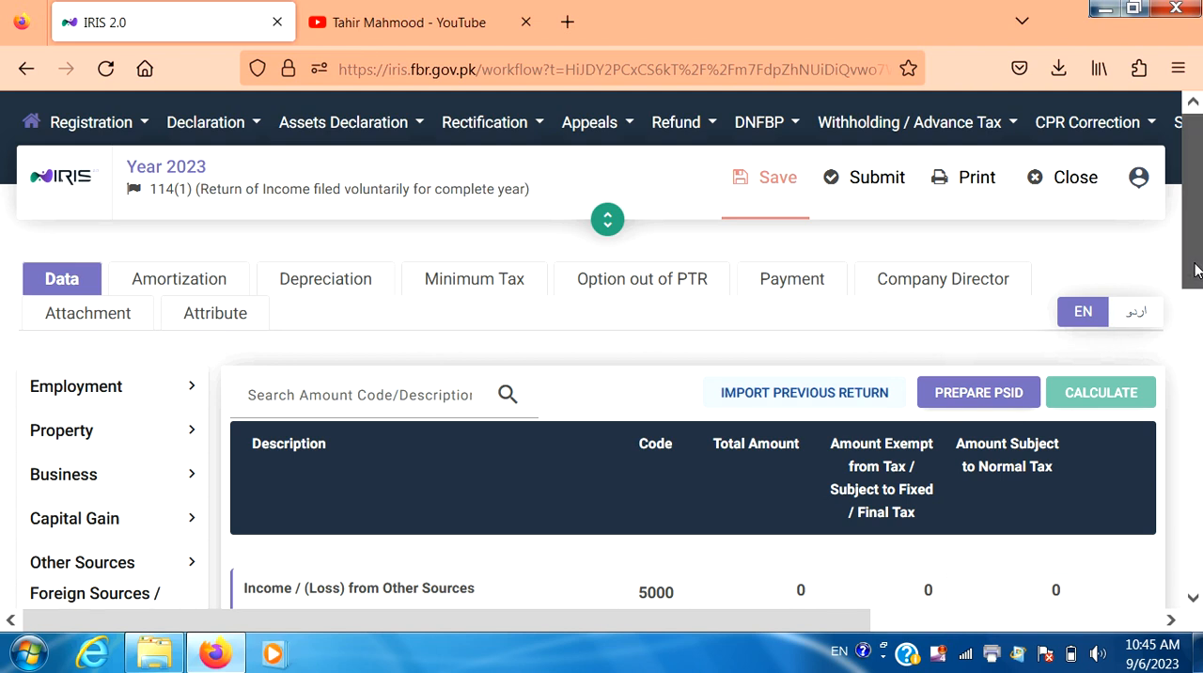
drag(1193, 270, 1196, 319)
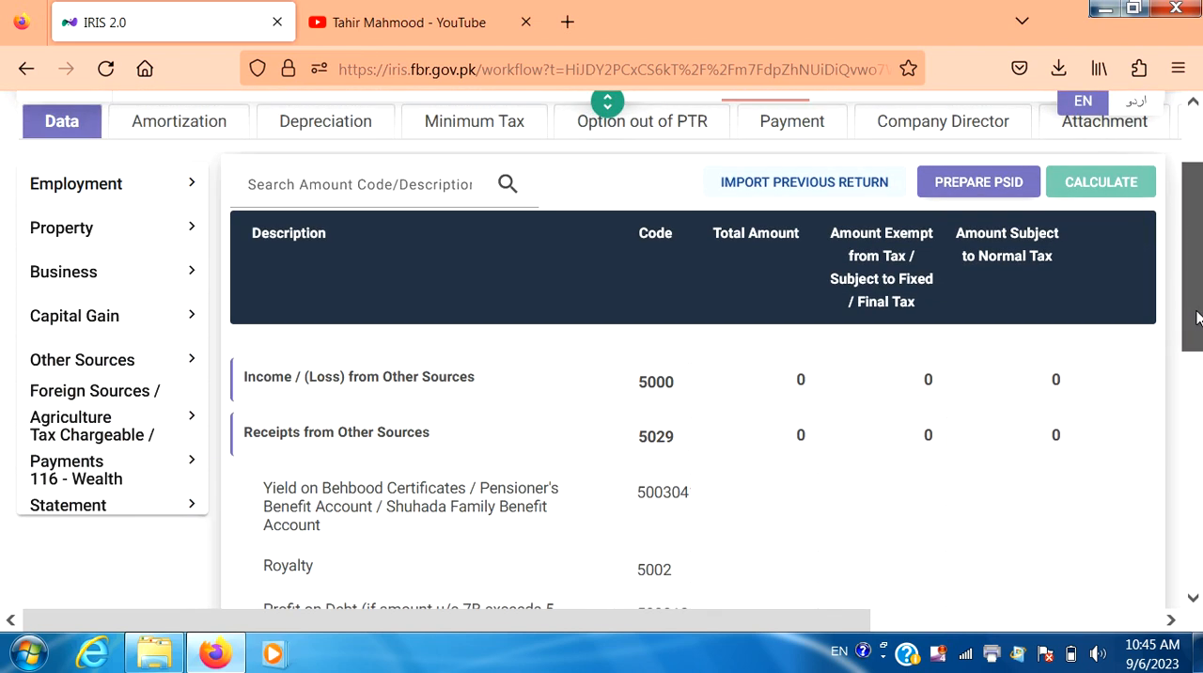
click(155, 365)
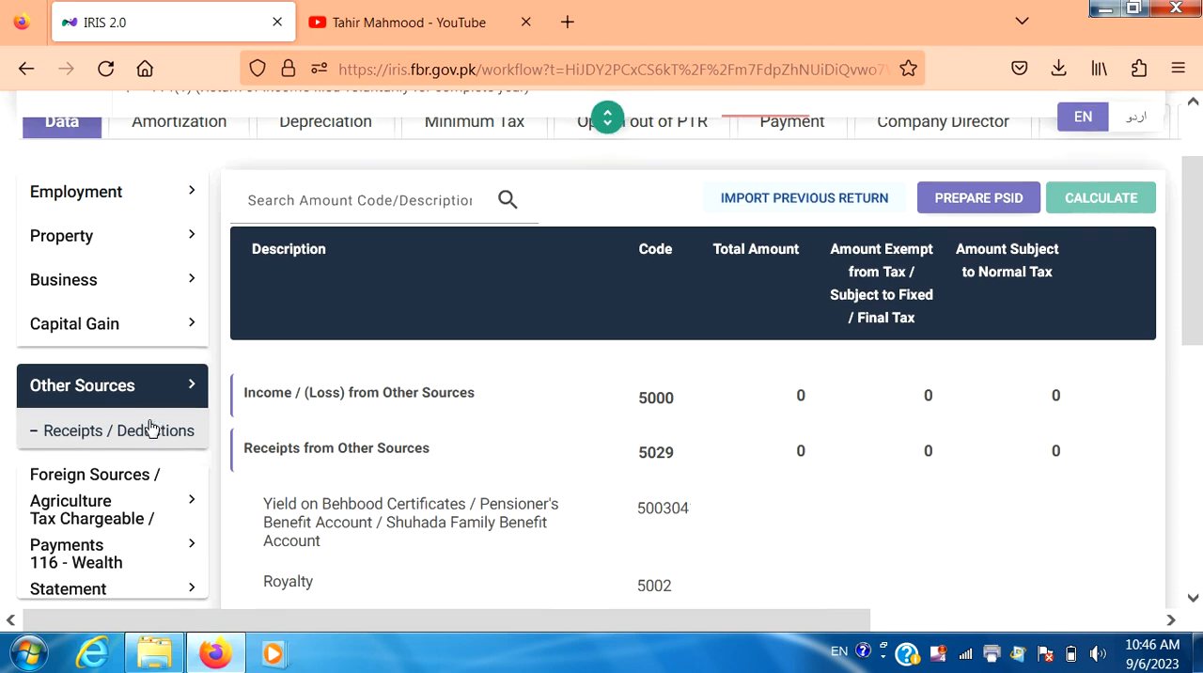
scroll(152, 425, up, 3)
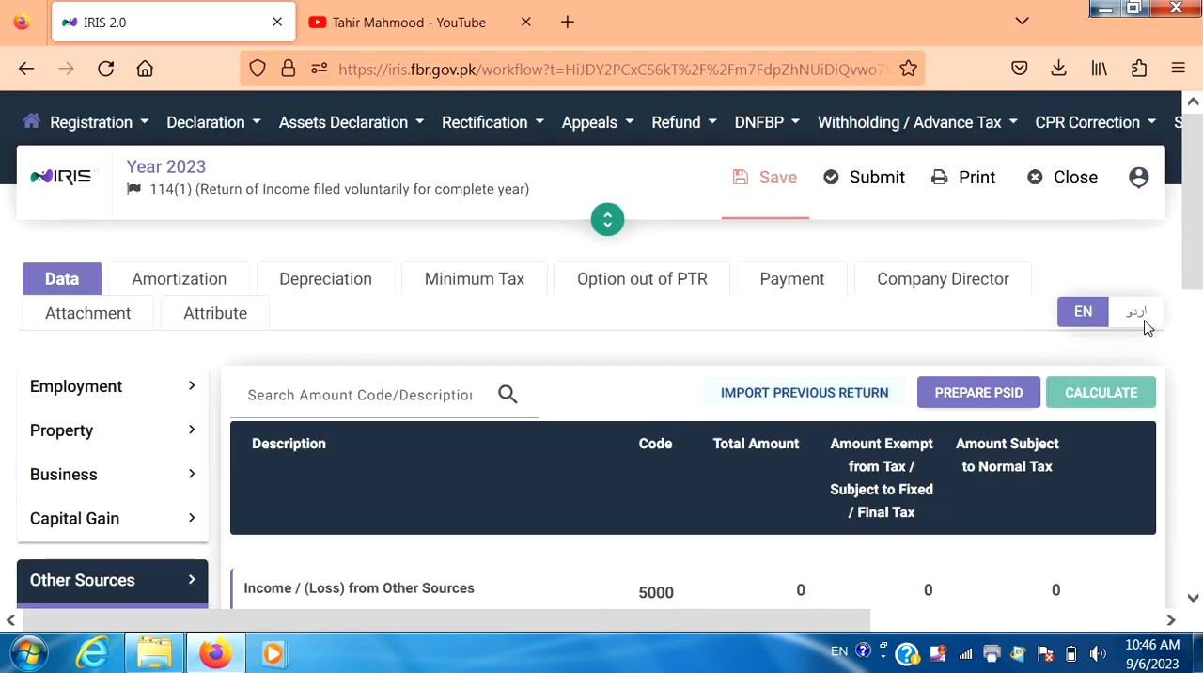
- Enter a Ground Rent total amount of 600,000 and calculate the return
drag(1190, 253, 1199, 420)
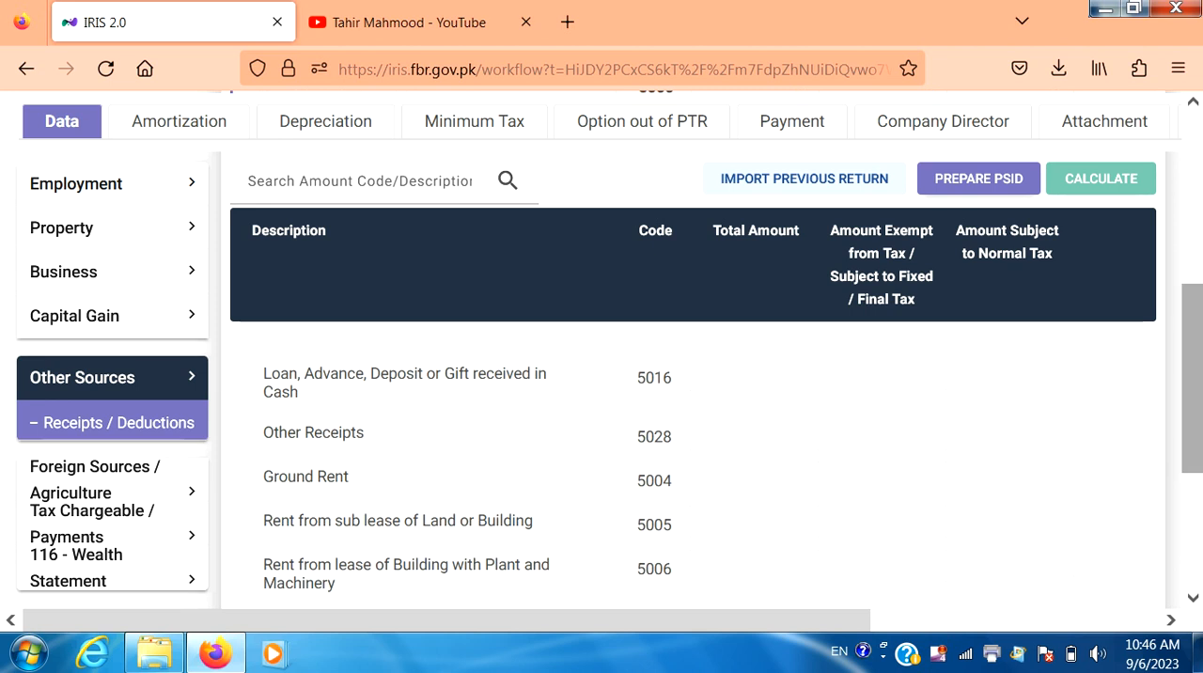
click(752, 471)
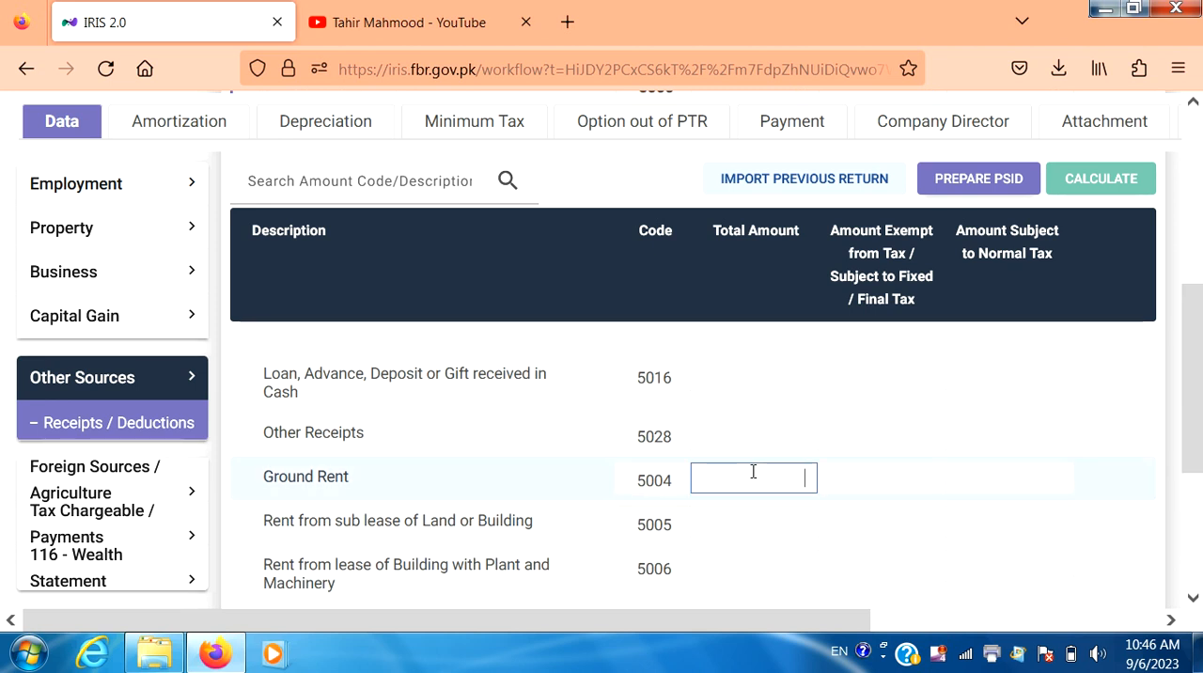
text(600)
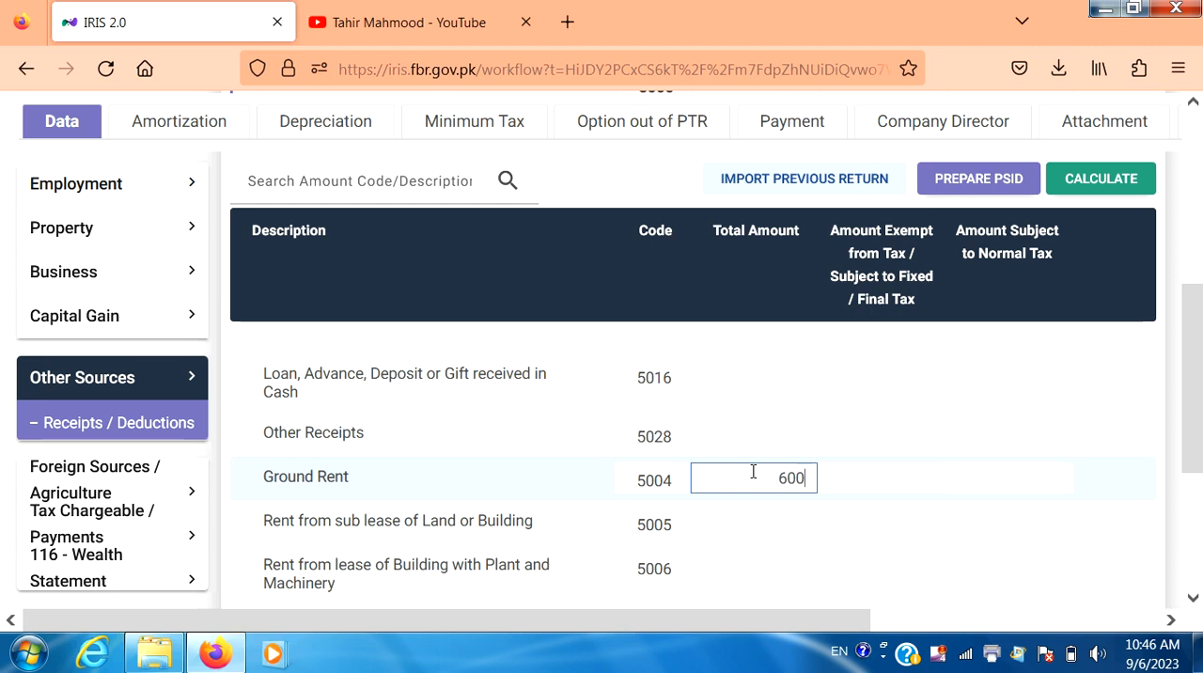
text(,000)
click(1120, 184)
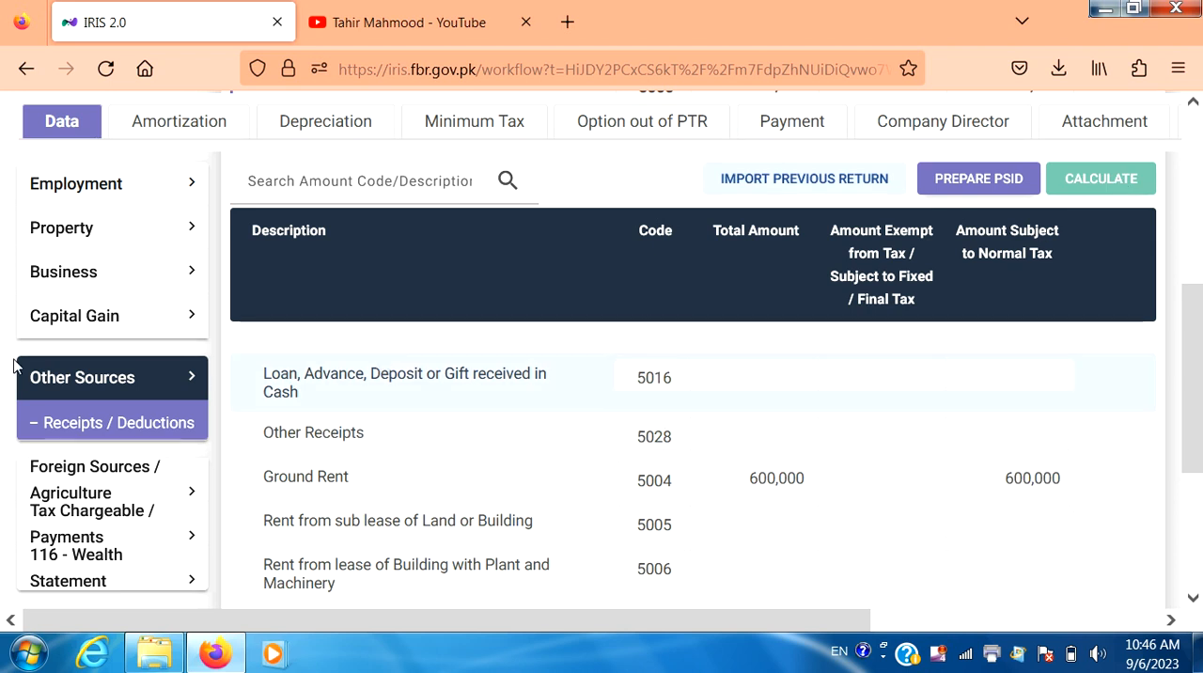
- Open the Computations section under Tax Chargeable / Payments and examine the taxable income and tax chargeable rows
click(47, 378)
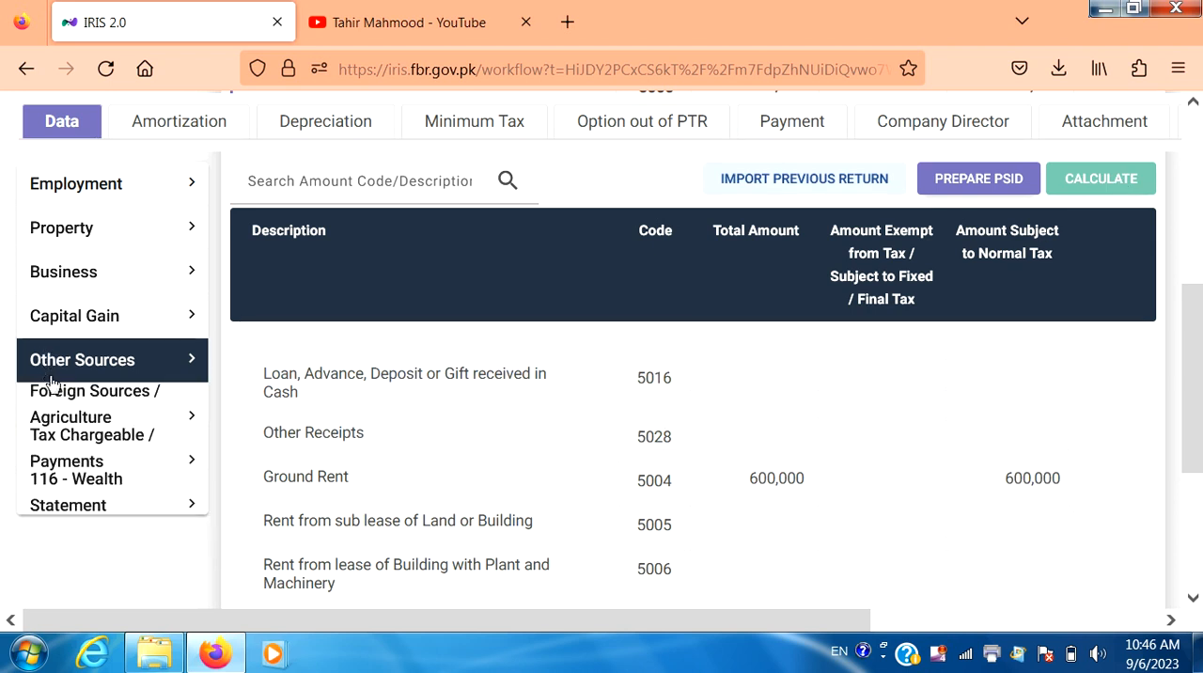
click(103, 457)
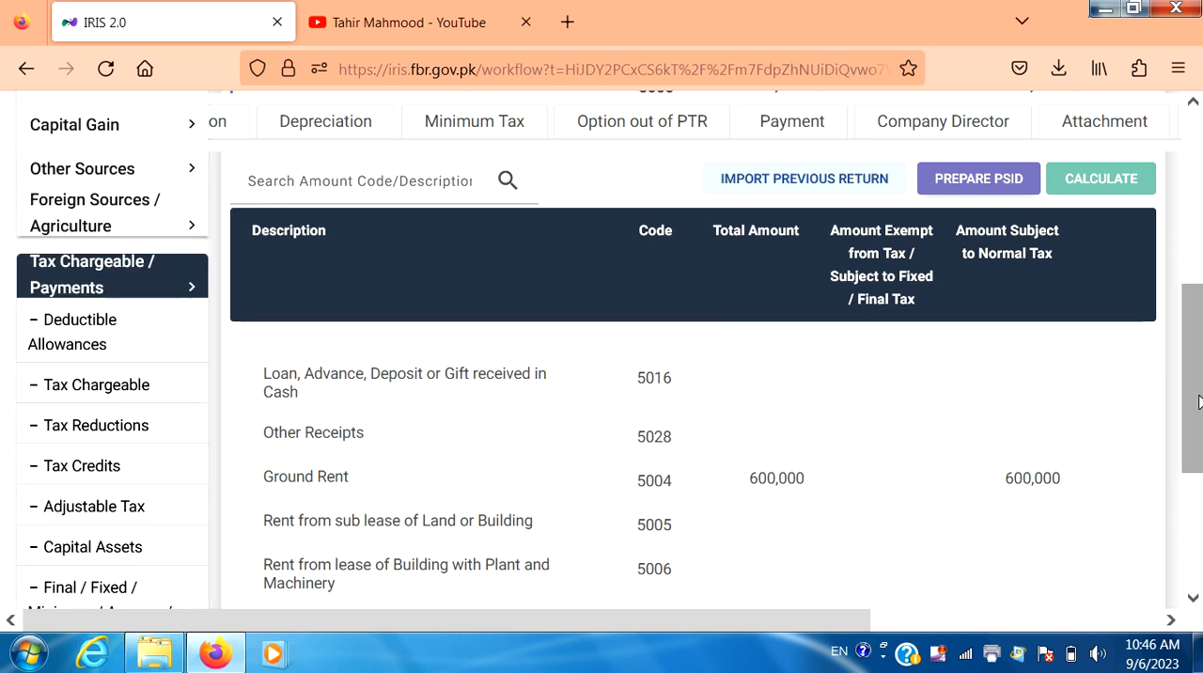
drag(1199, 402, 1198, 493)
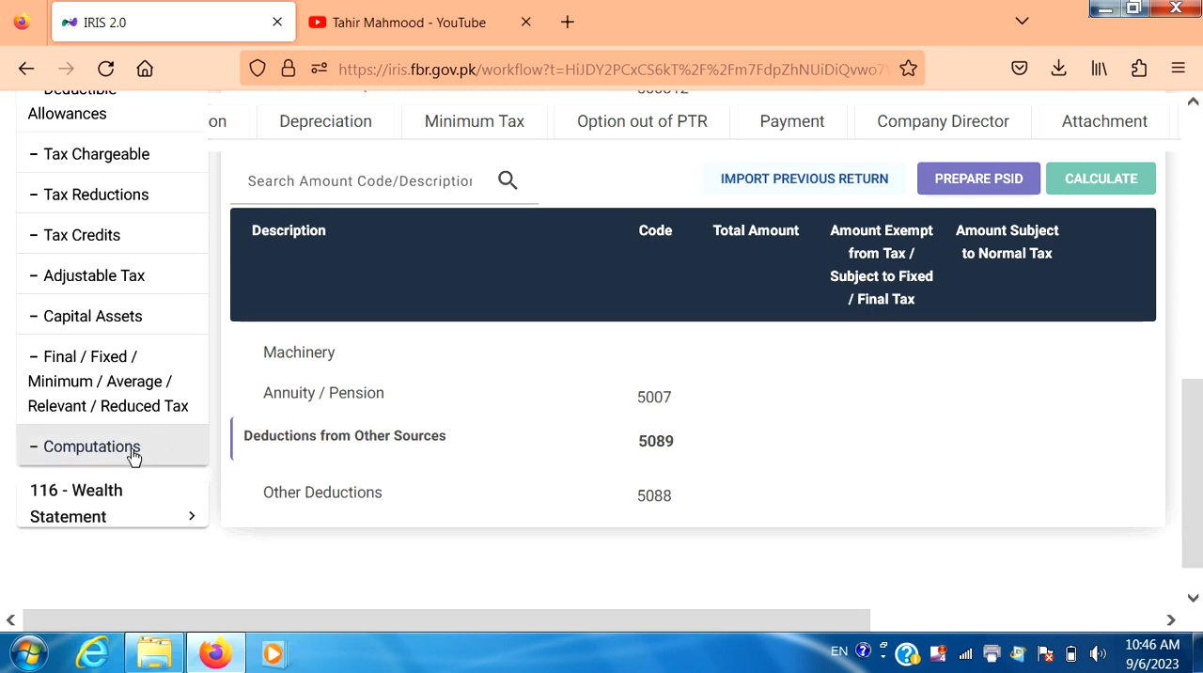
scroll(134, 453, up, 10)
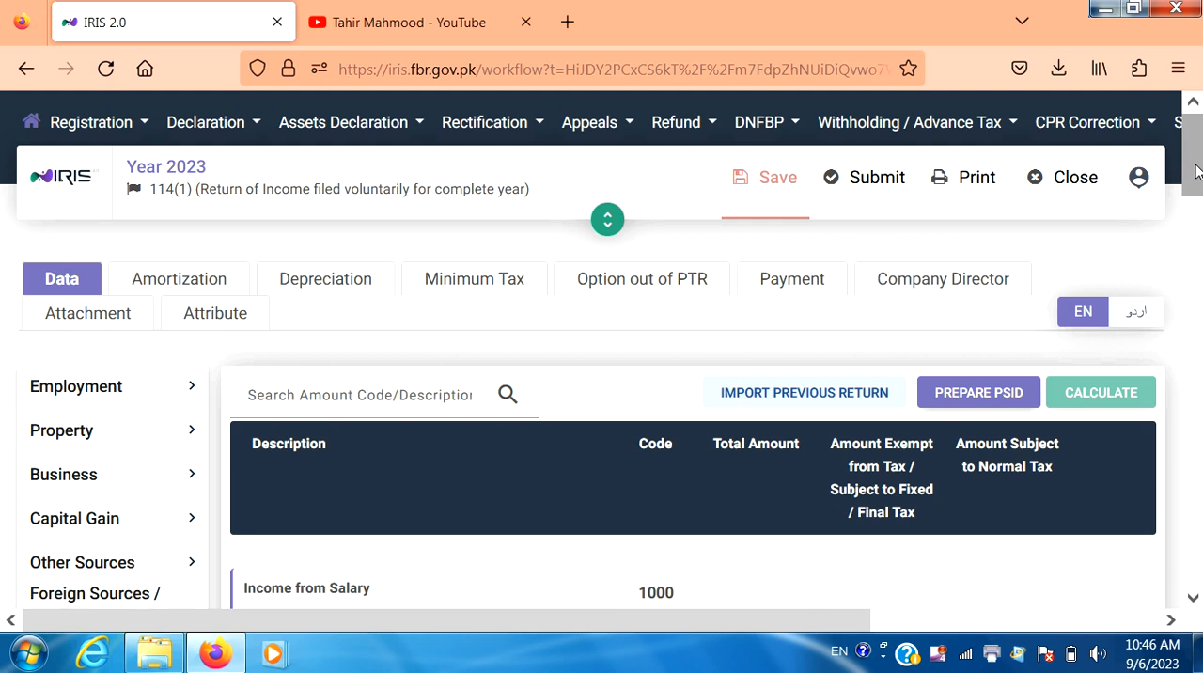
drag(1195, 169, 1197, 297)
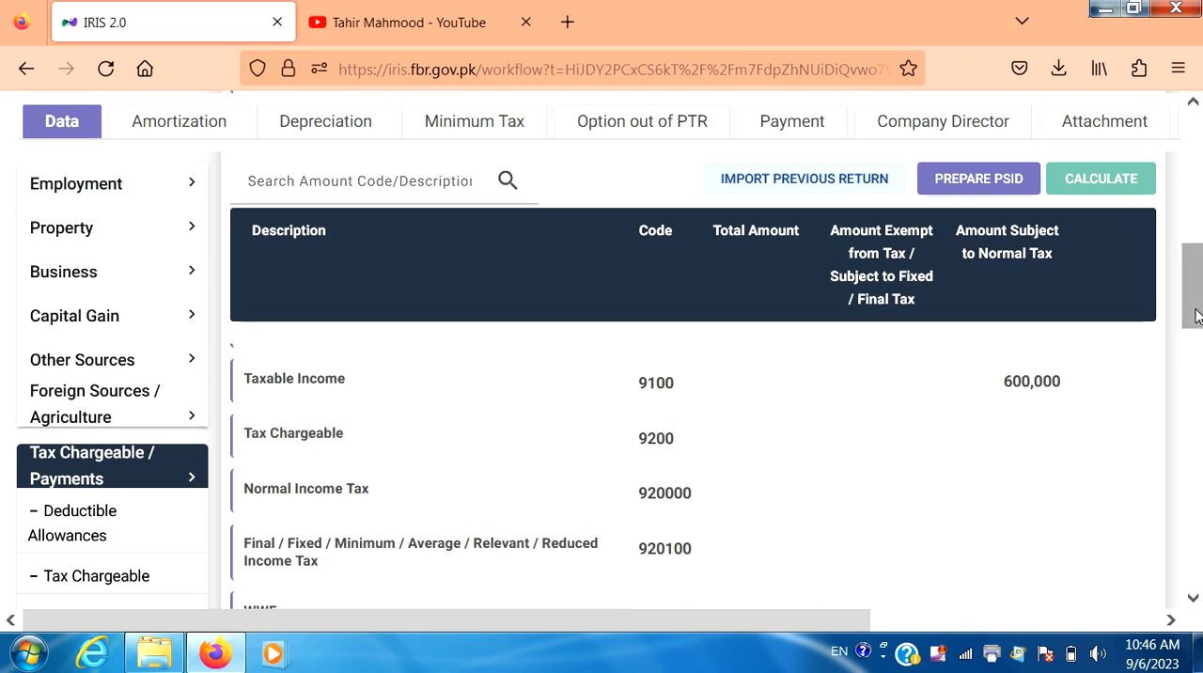
drag(1195, 314, 1197, 176)
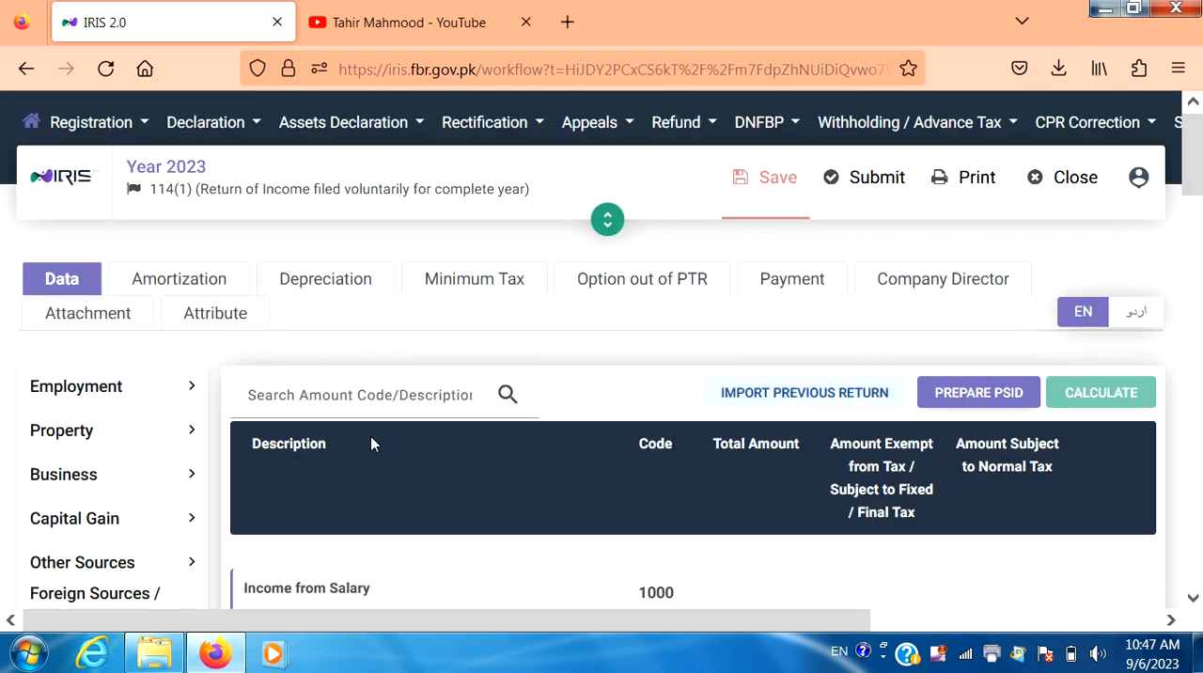
- Go back to the Receipts / Deductions section of Other Sources
click(149, 563)
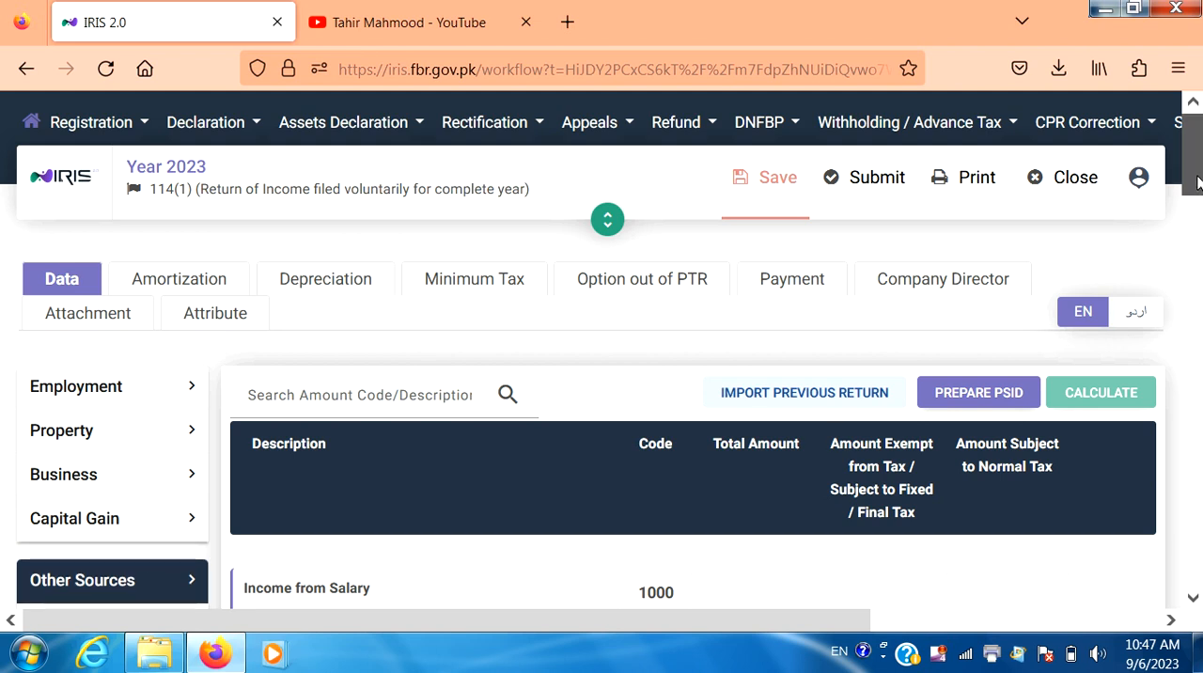
drag(1196, 181, 1197, 229)
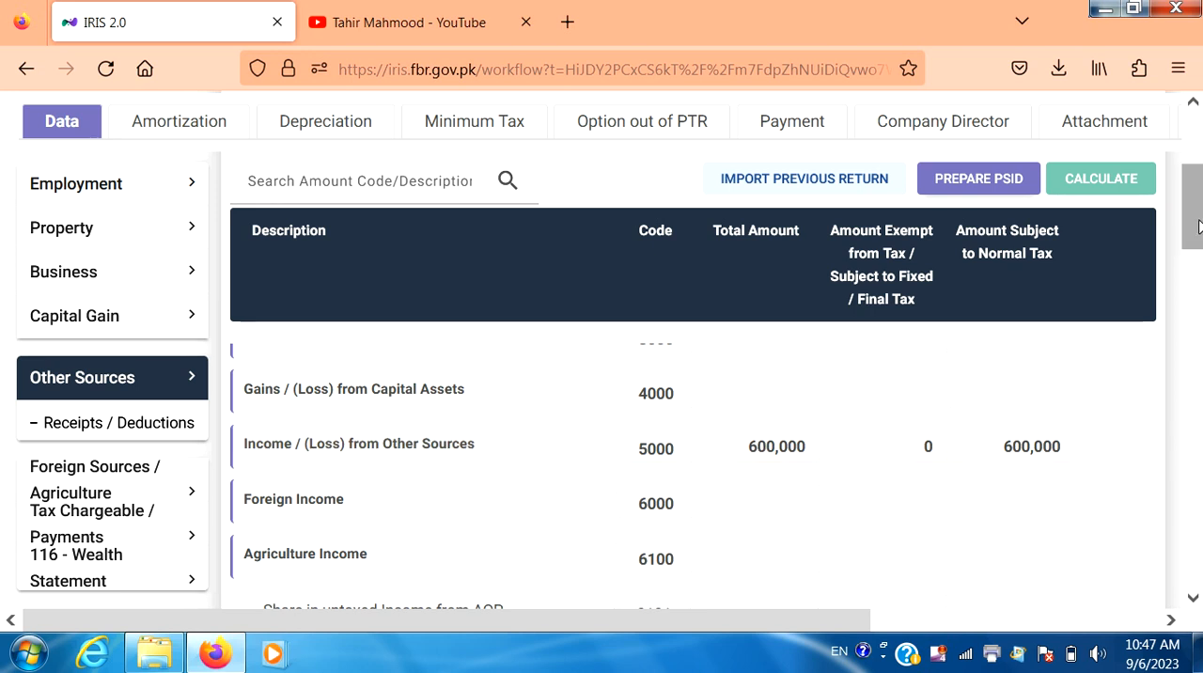
scroll(1199, 249, down, 2)
drag(1198, 249, 1199, 223)
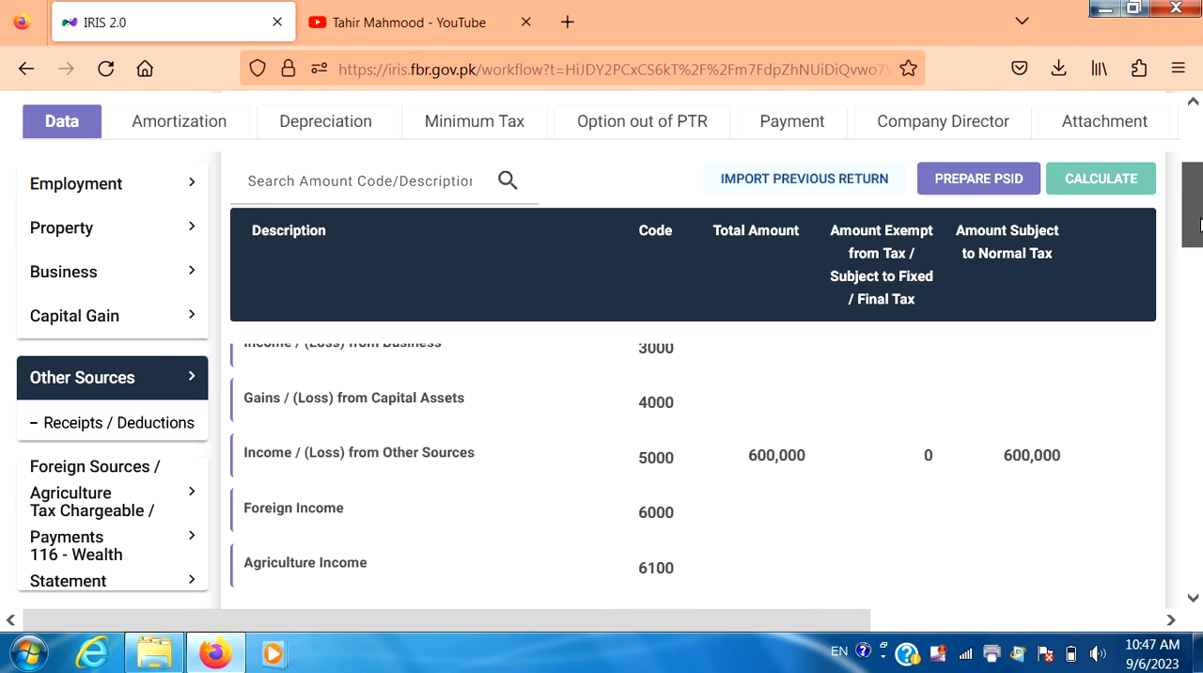
click(180, 379)
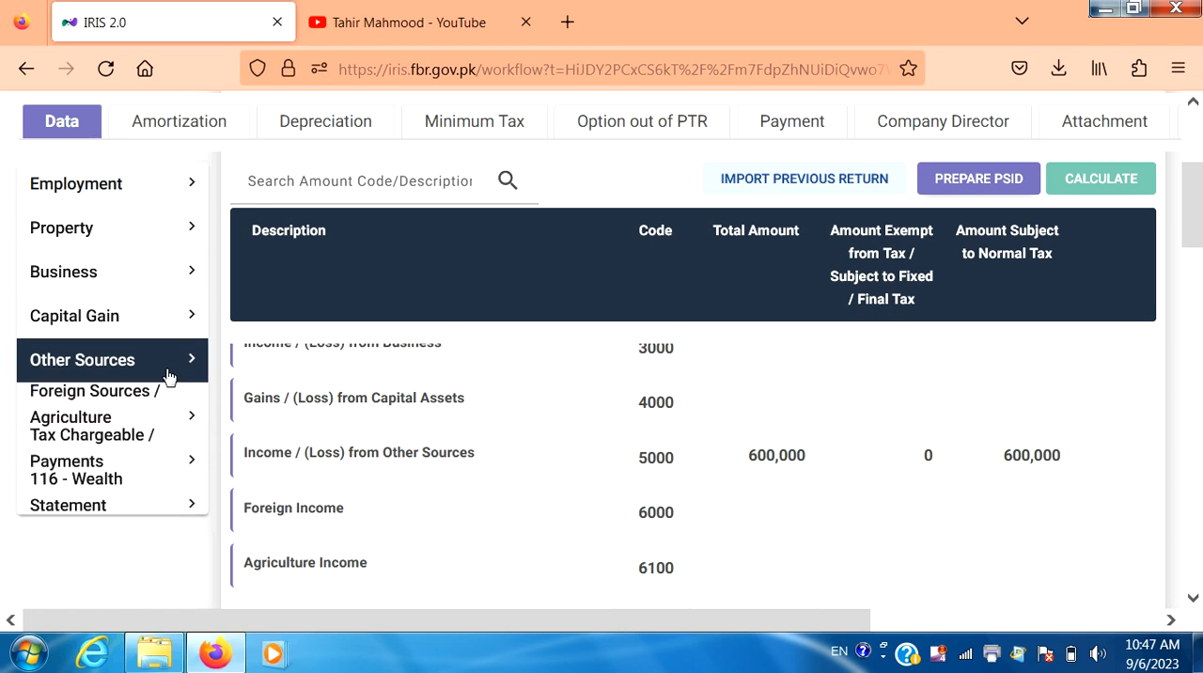
click(167, 376)
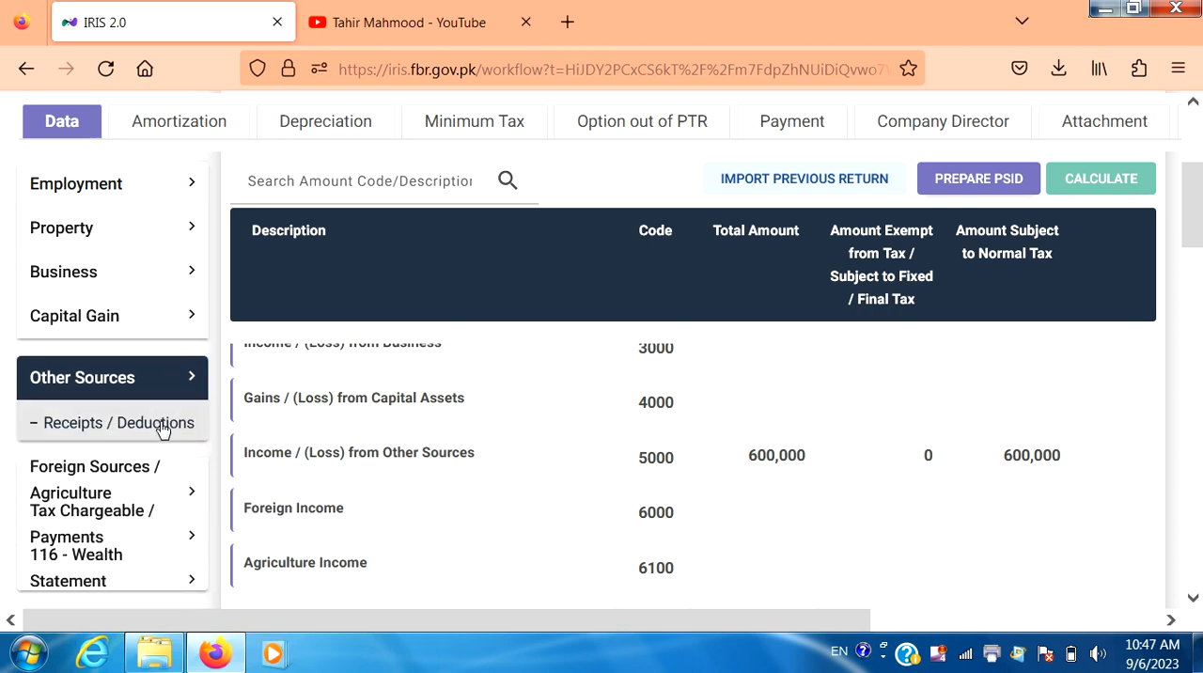
click(162, 425)
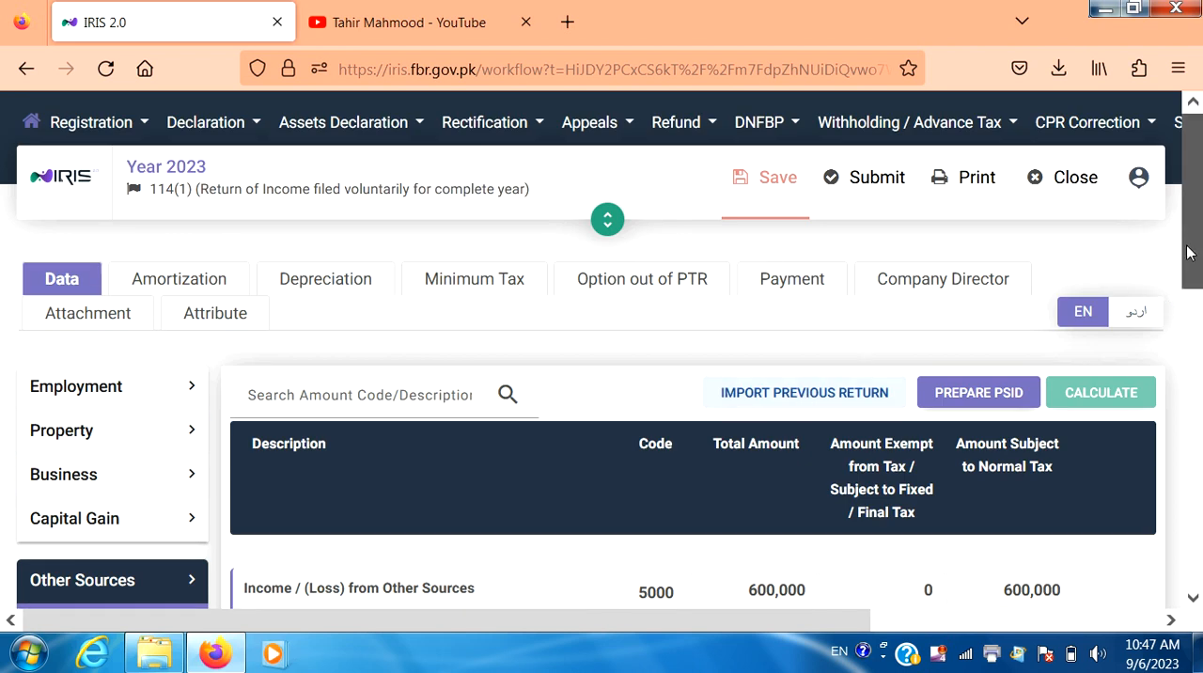
- Set the Ground Rent total amount to 640,000 and recalculate the return
drag(1186, 243, 1190, 308)
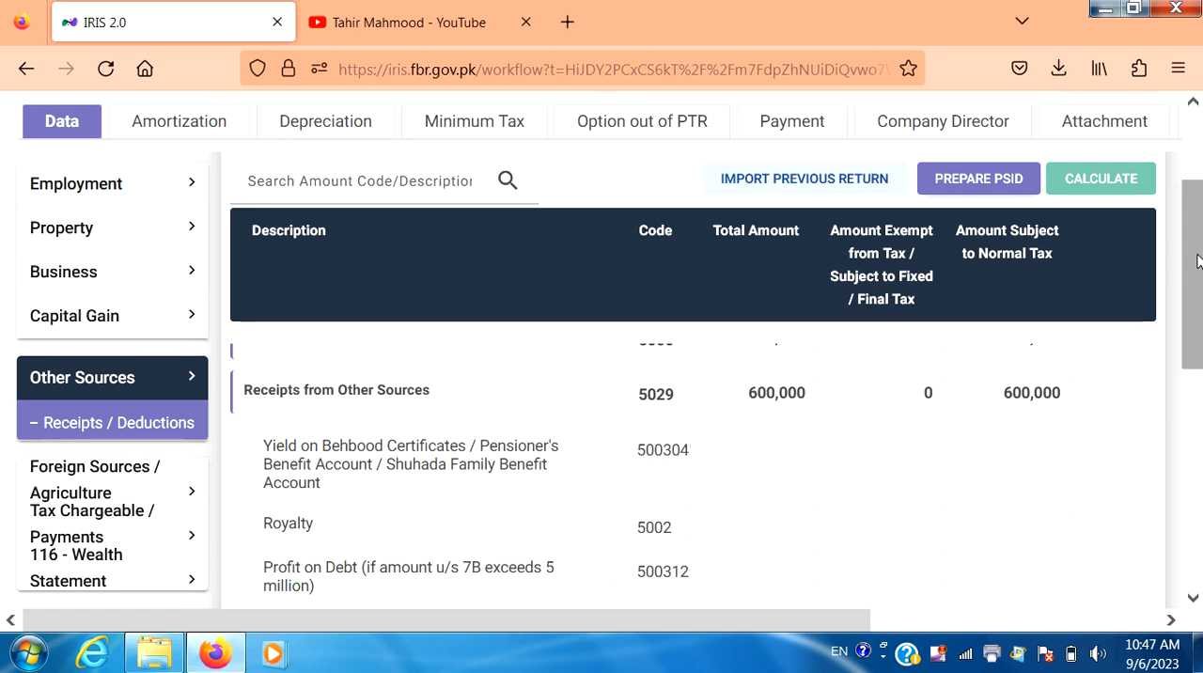
drag(1198, 265, 1194, 356)
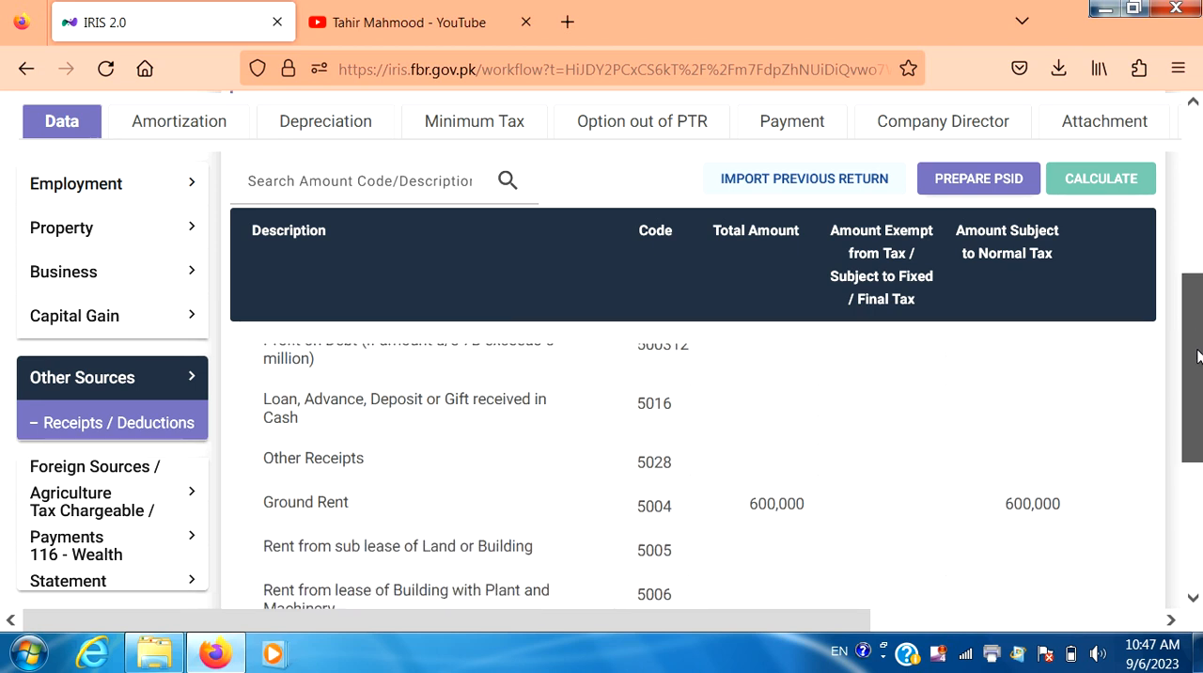
click(776, 499)
key(BackSpace)
key(BackSpace)
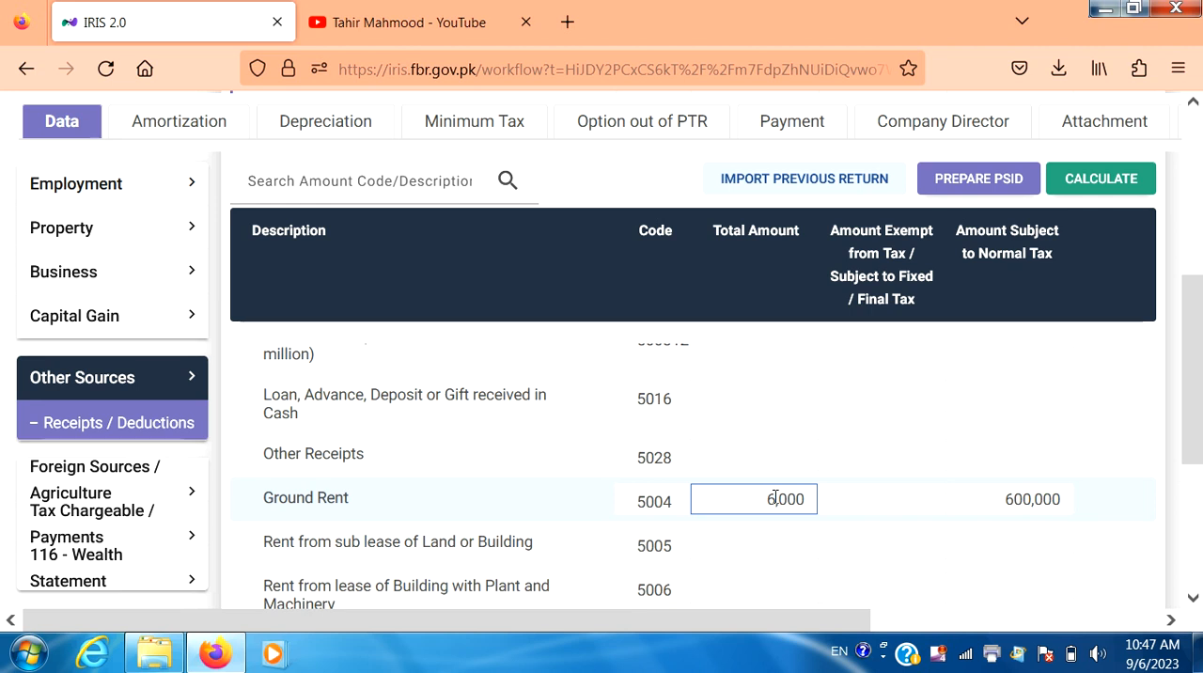
text(40)
click(1125, 179)
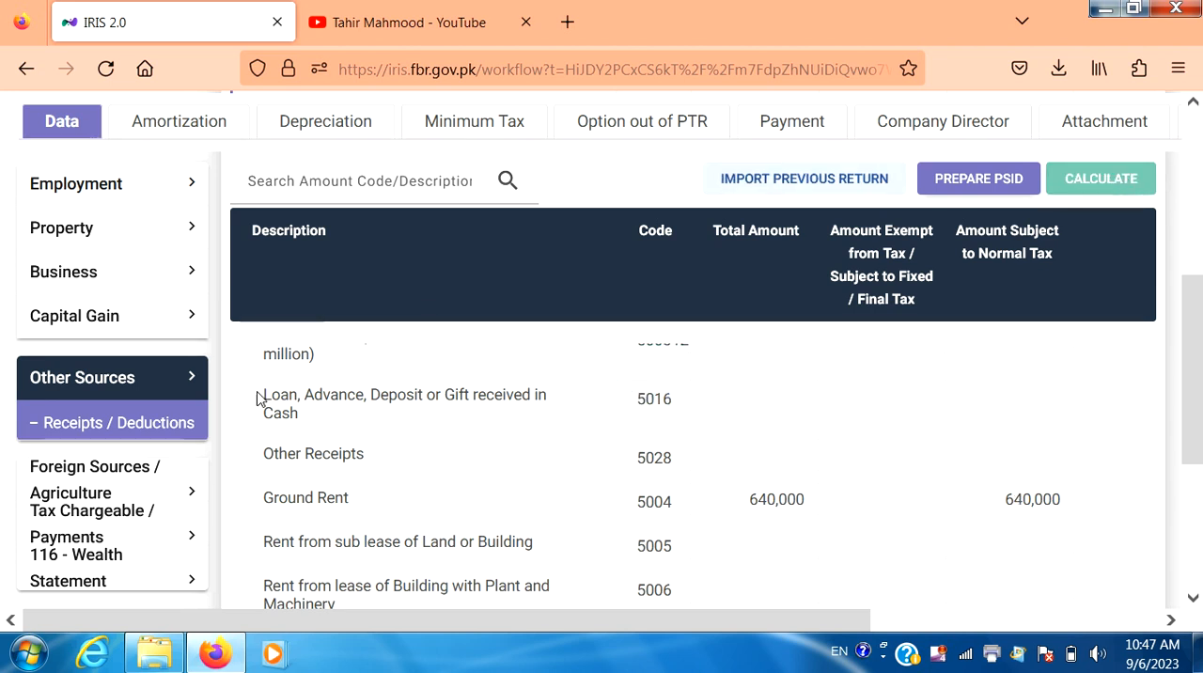
- Reopen Computations under Tax Chargeable / Payments and examine taxable income, normal income tax and the remaining tax rows for the revised rent
scroll(182, 442, up, 10)
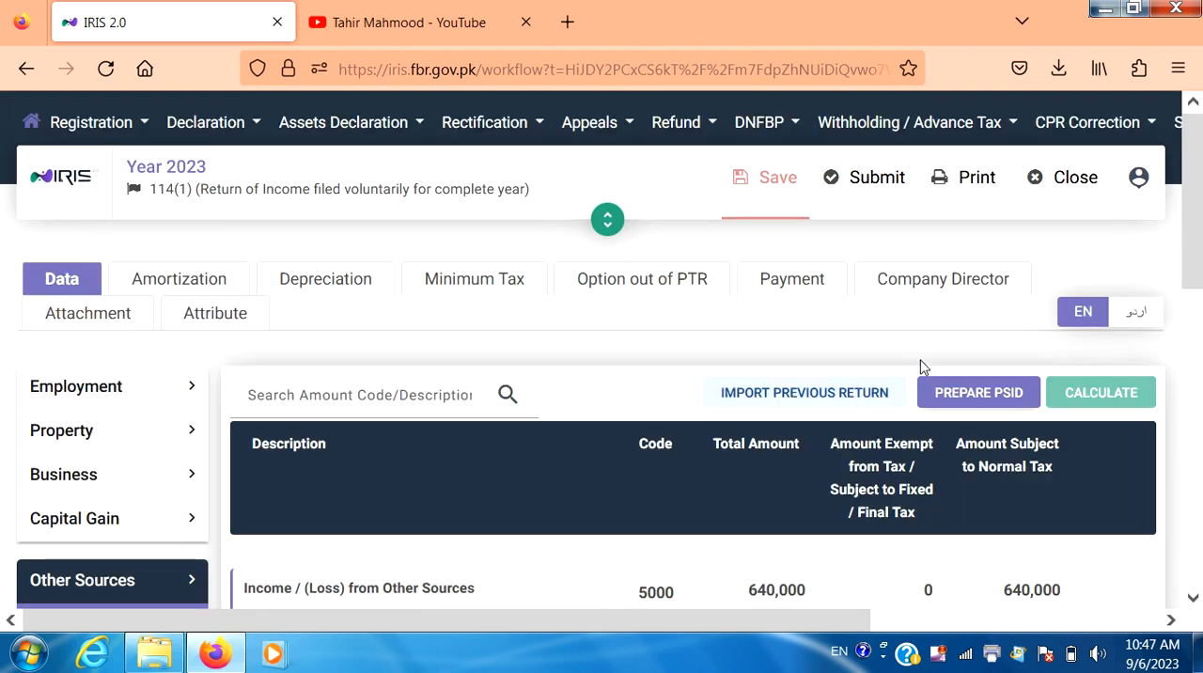
drag(1196, 218, 1198, 515)
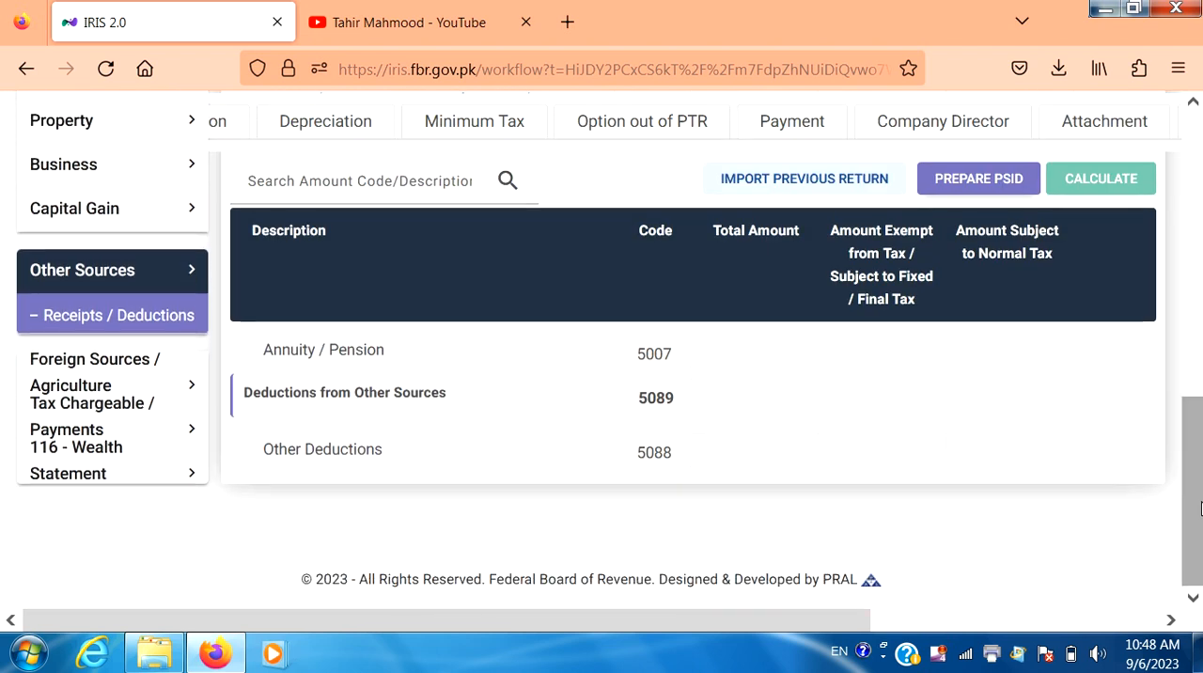
click(157, 274)
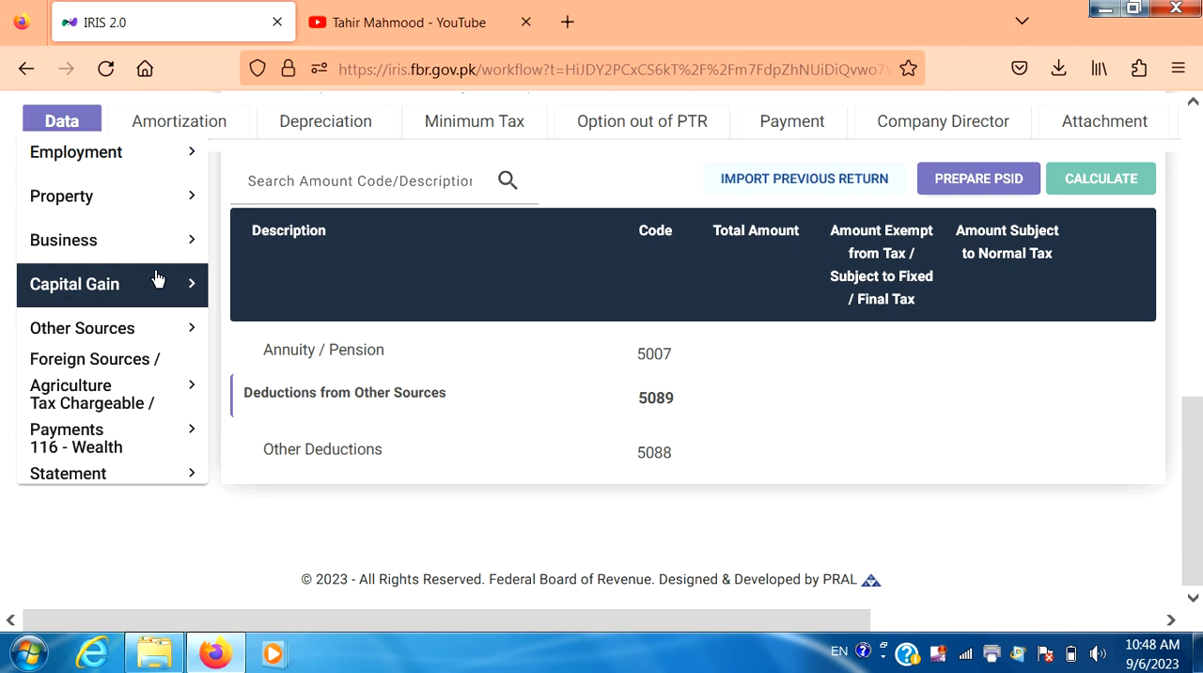
click(139, 412)
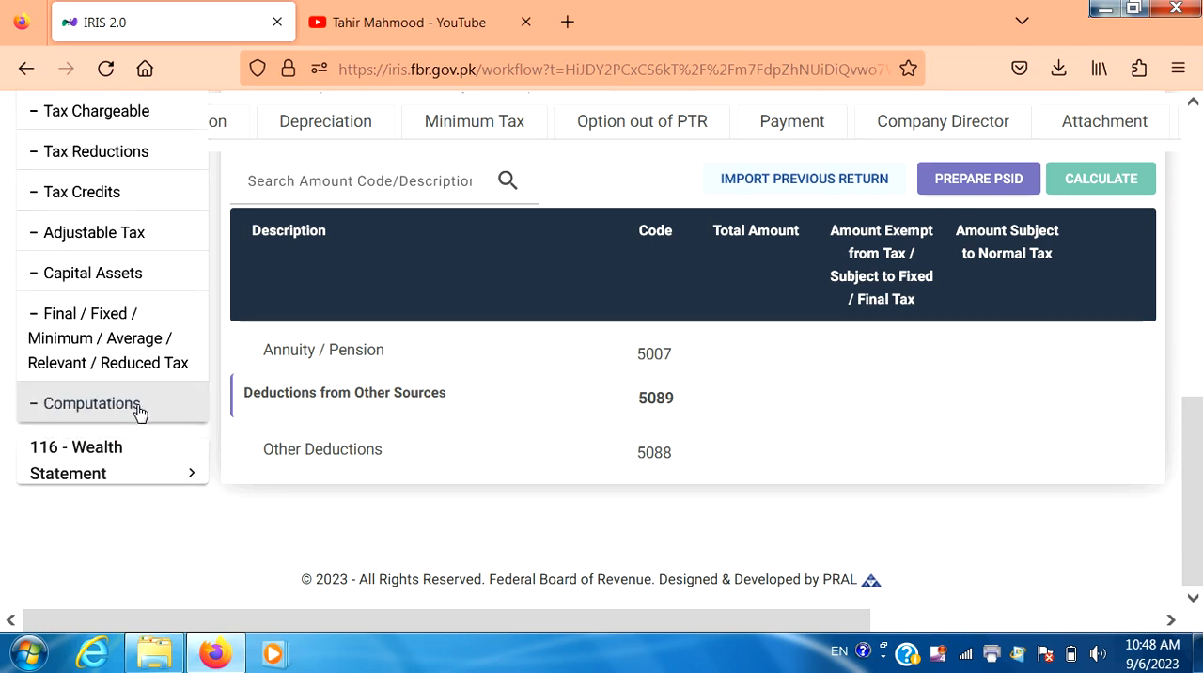
scroll(139, 412, up, 10)
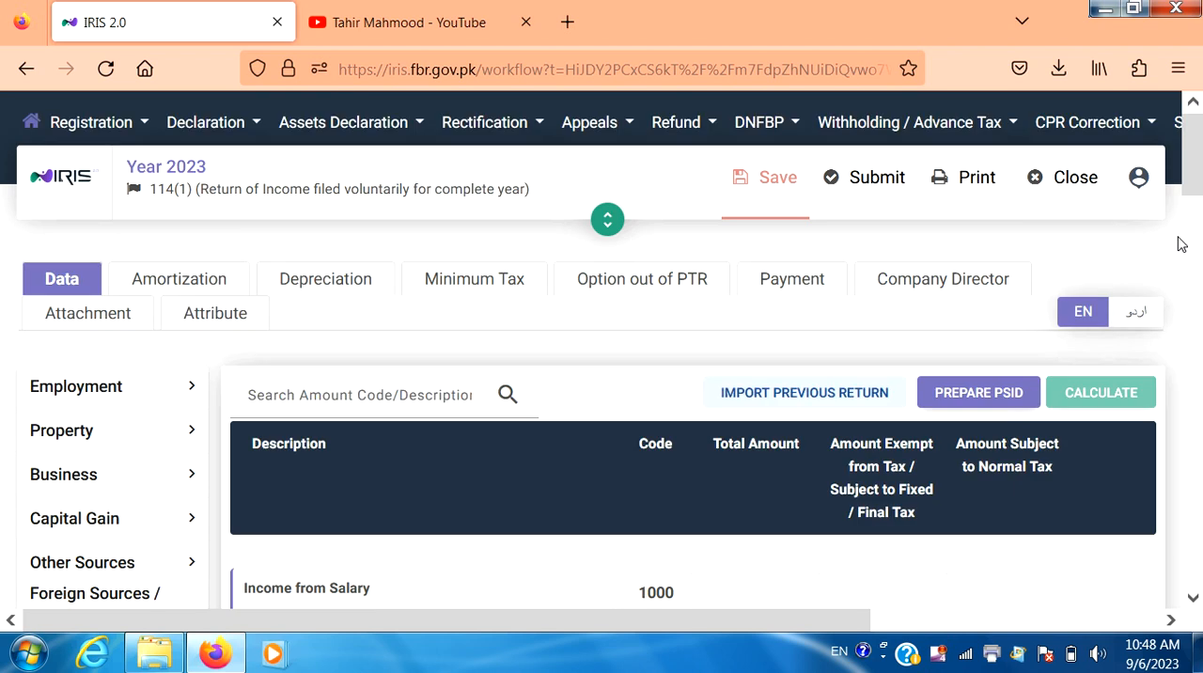
drag(1196, 184, 1199, 299)
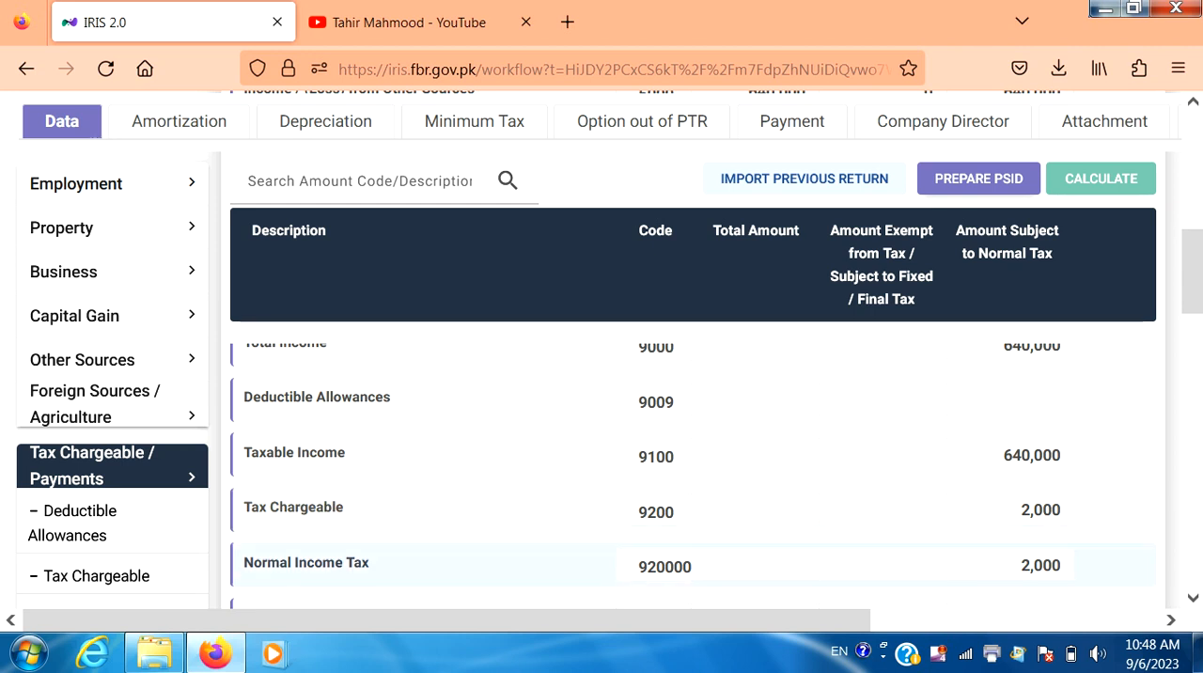
click(1191, 597)
click(1191, 598)
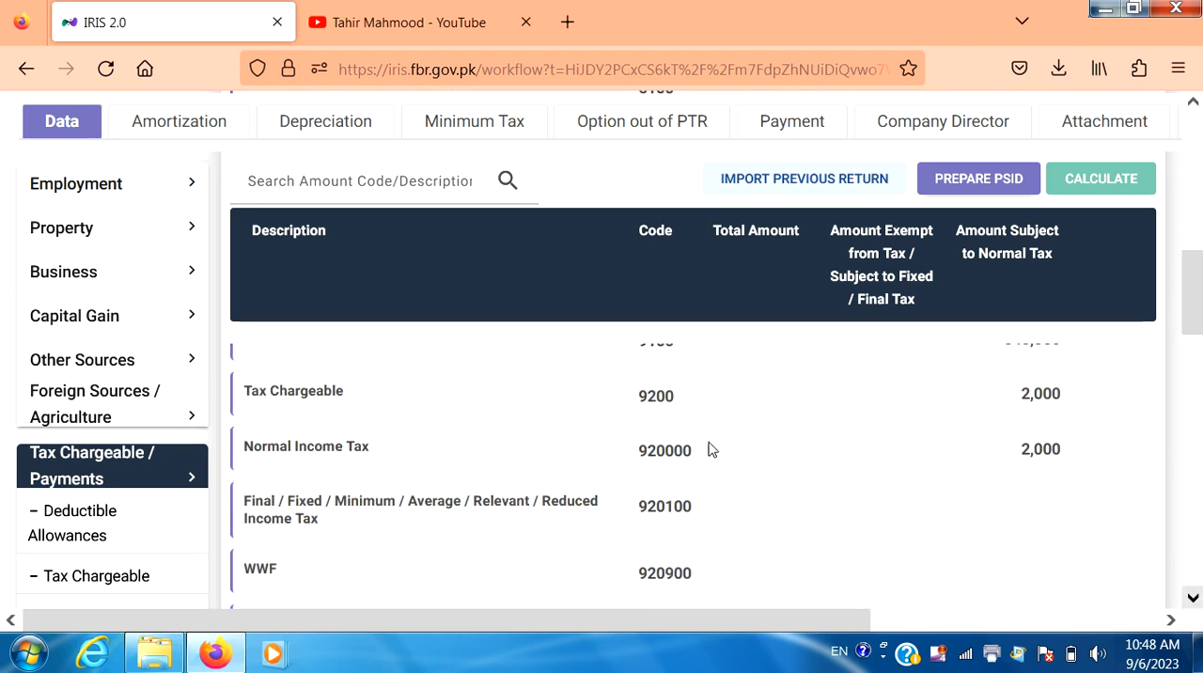
click(175, 273)
drag(1197, 301, 1192, 563)
scroll(595, 507, up, 4)
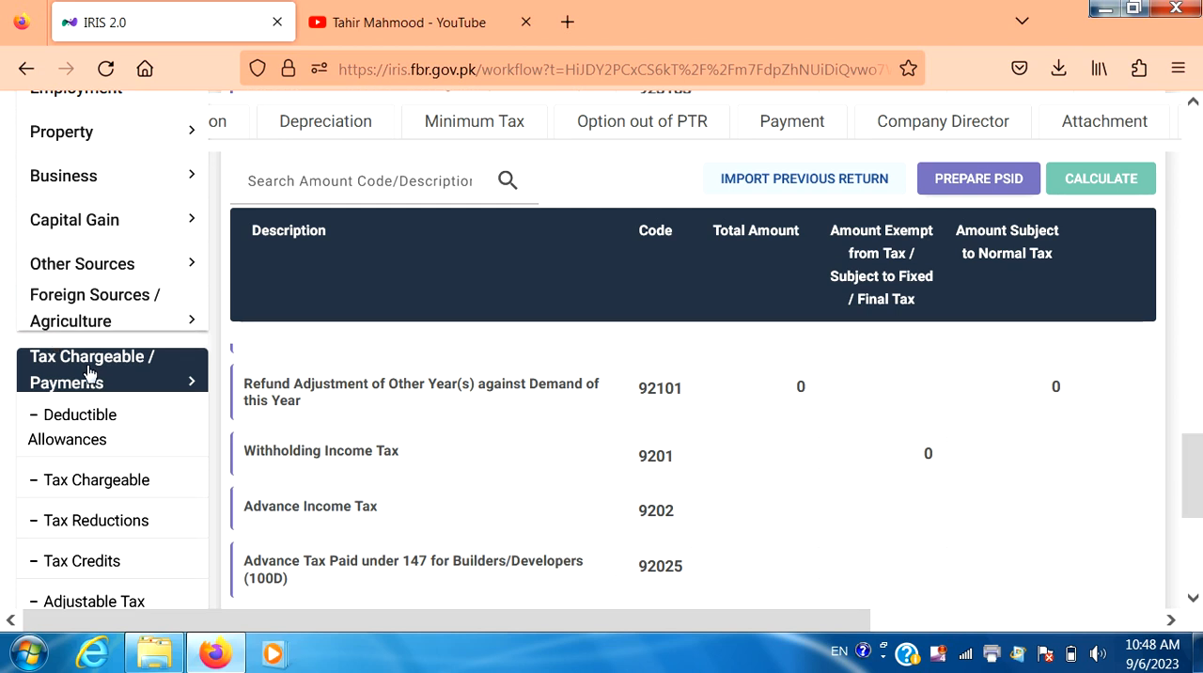
- Open Reconciliation of Net Assets in the 116 - Wealth Statement and examine the net assets and inflows rows
click(87, 373)
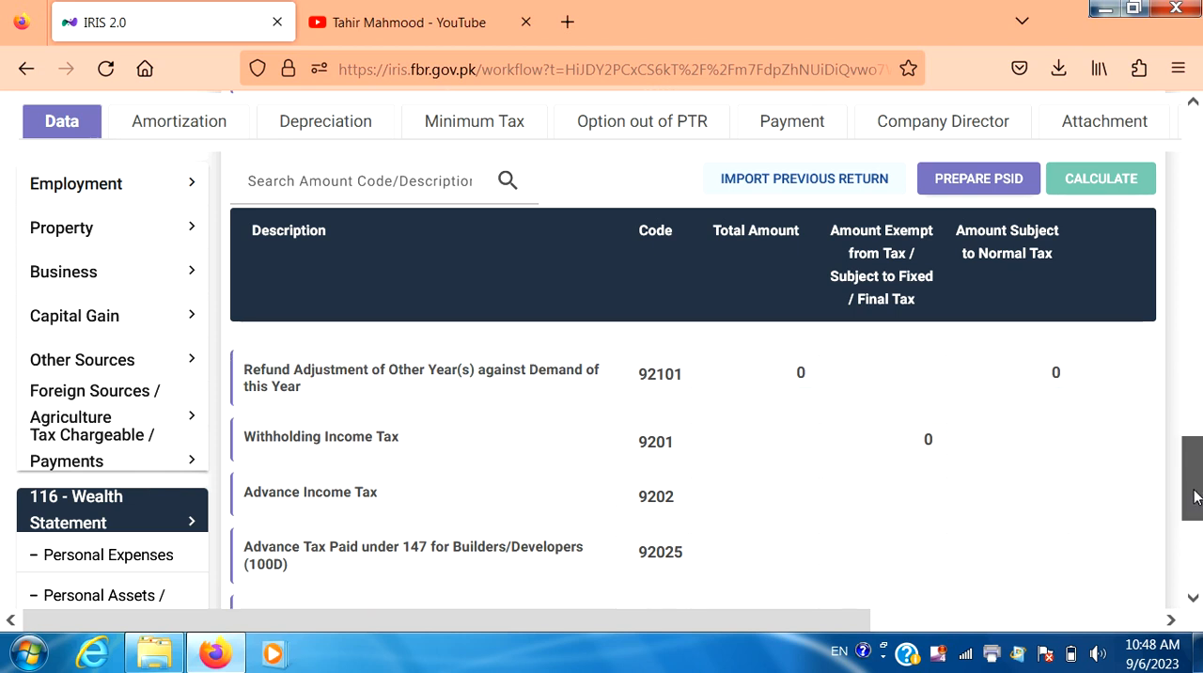
scroll(1192, 489, down, 5)
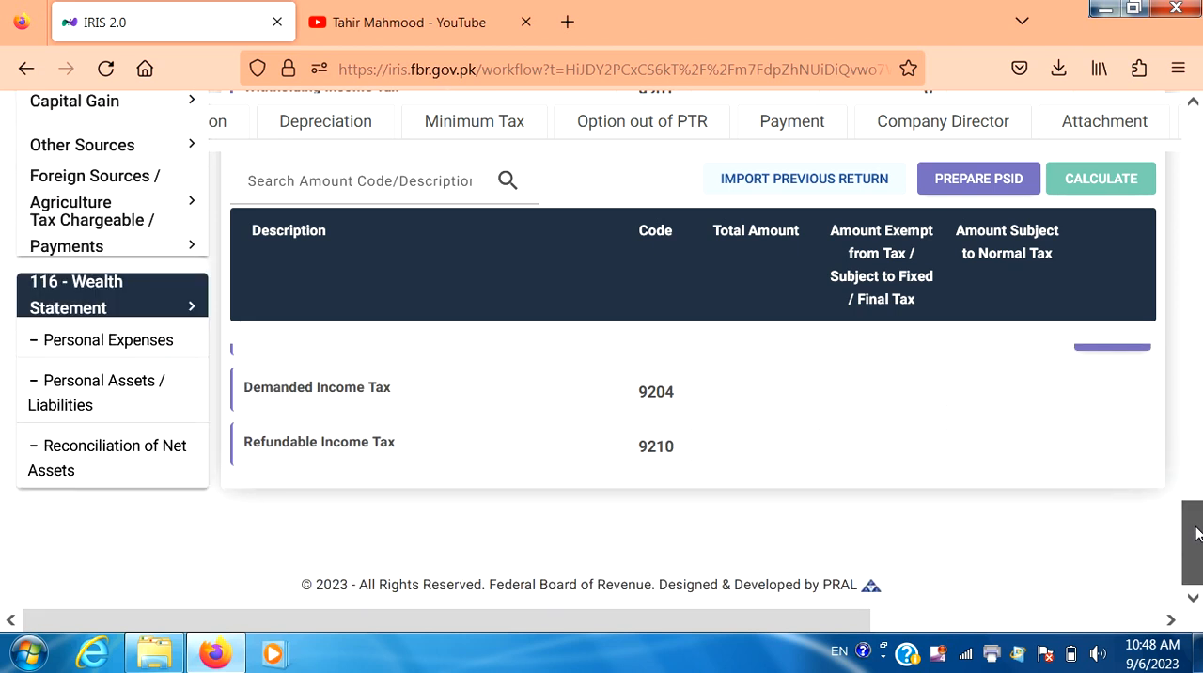
click(163, 470)
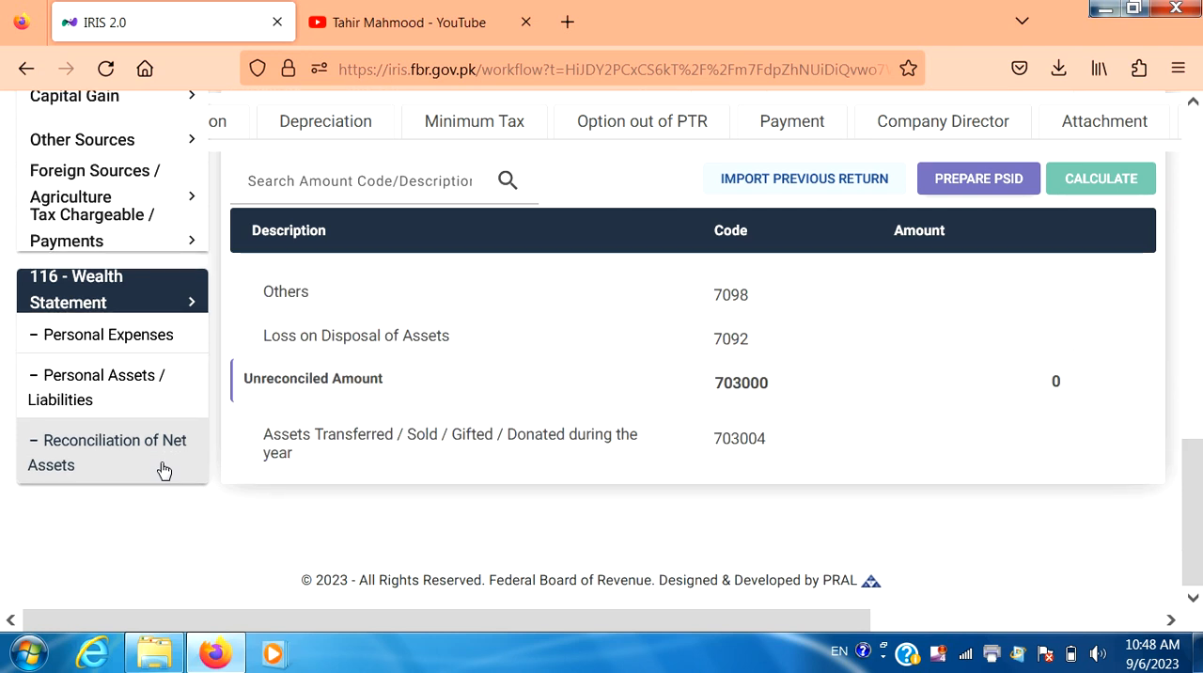
scroll(163, 470, up, 10)
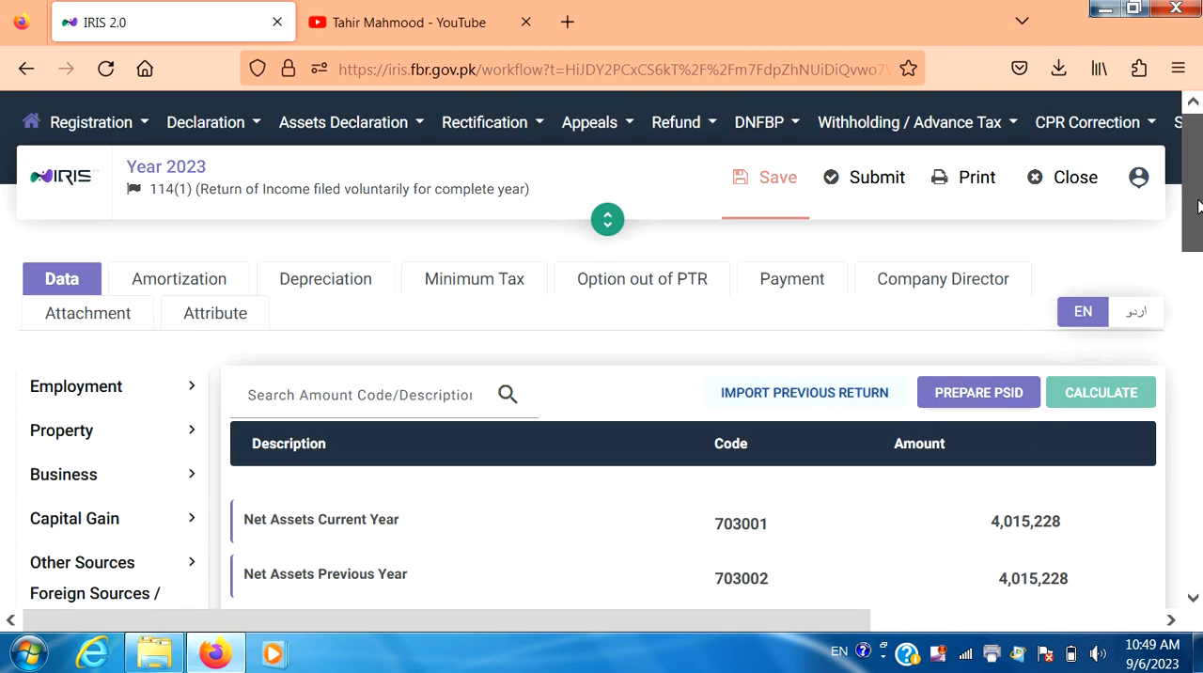
drag(1197, 216, 1198, 313)
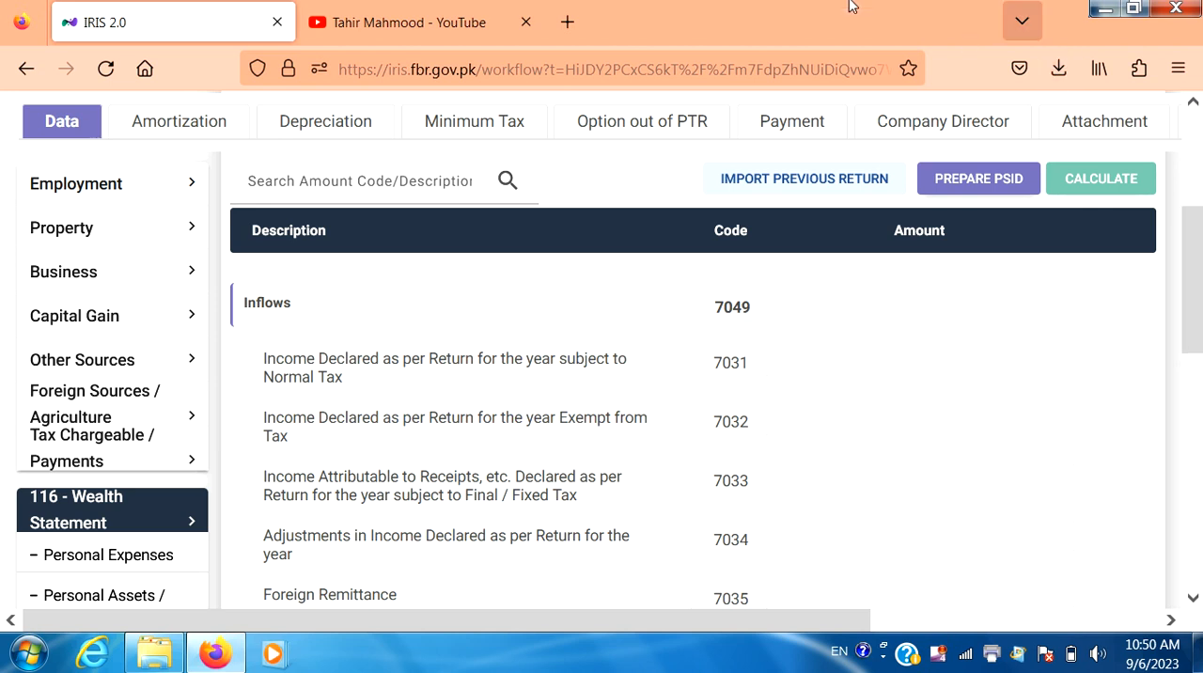
- Switch to the YouTube channel page
click(467, 17)
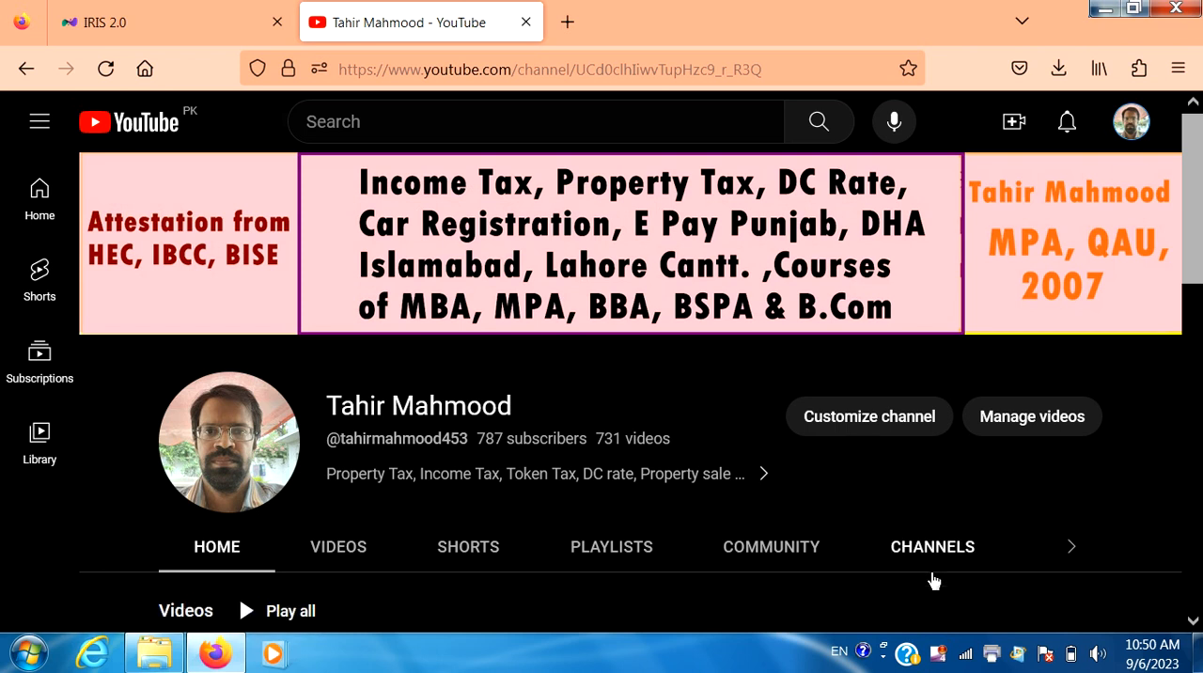
right_click(939, 661)
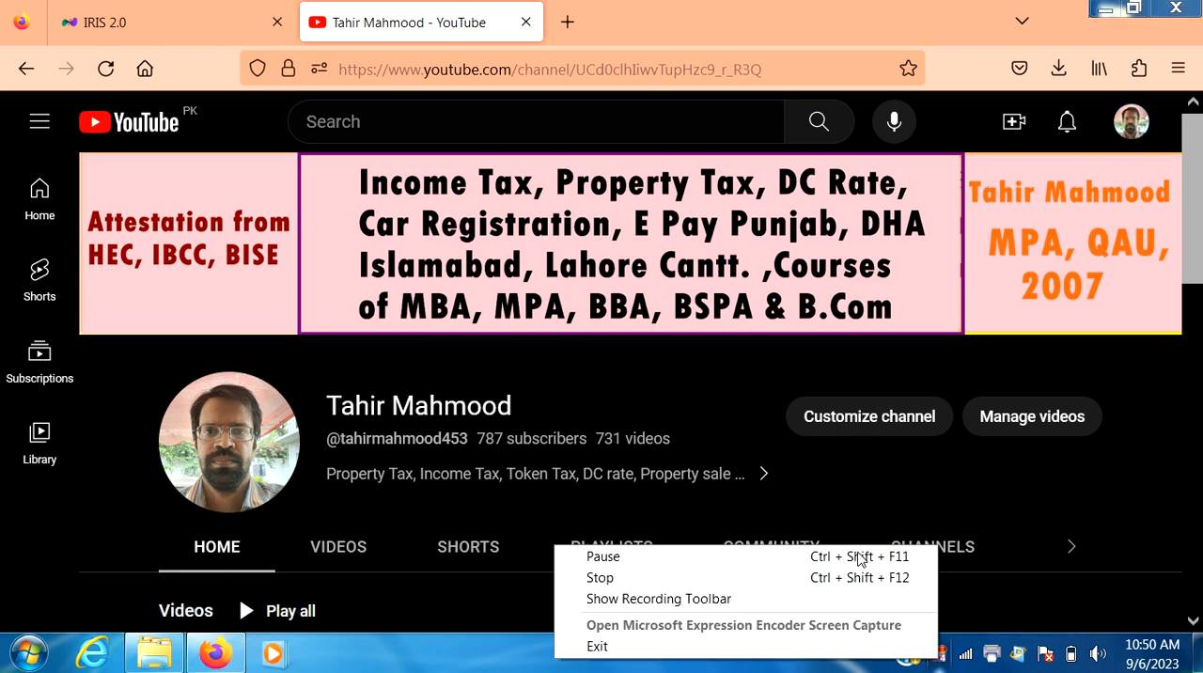